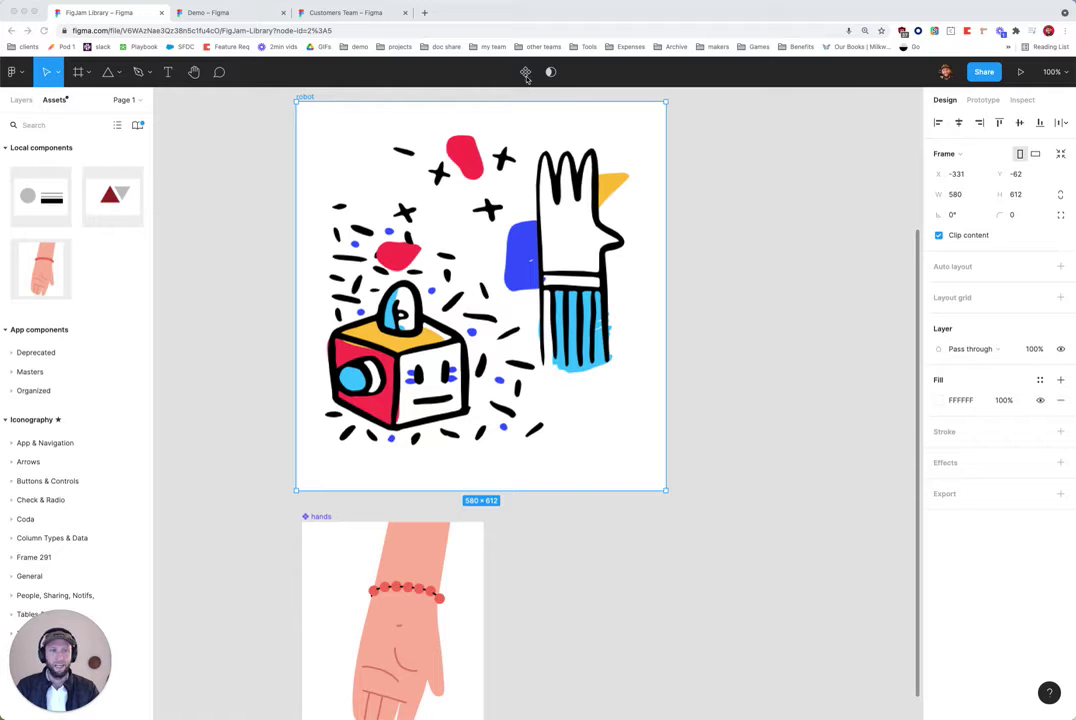
Select the 580 × 612 robot frame in the FigJam Library file.
{"action": "left_click", "coordinate": [525, 73]}
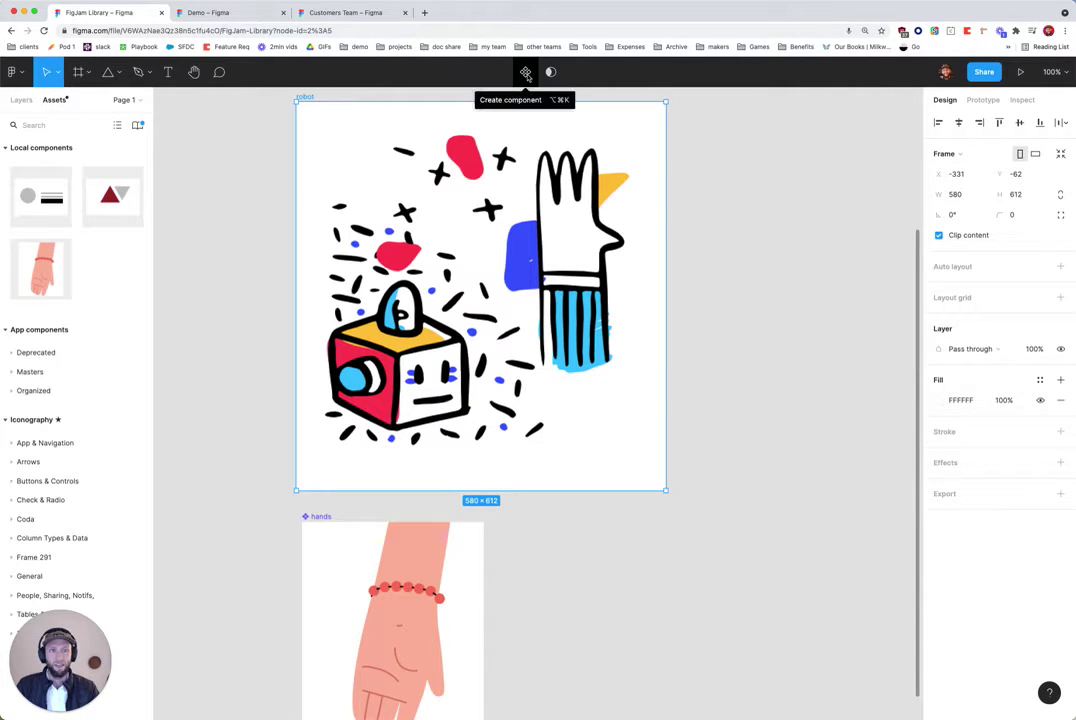
Turn the robot frame into a component.
{"action": "left_click", "coordinate": [525, 73]}
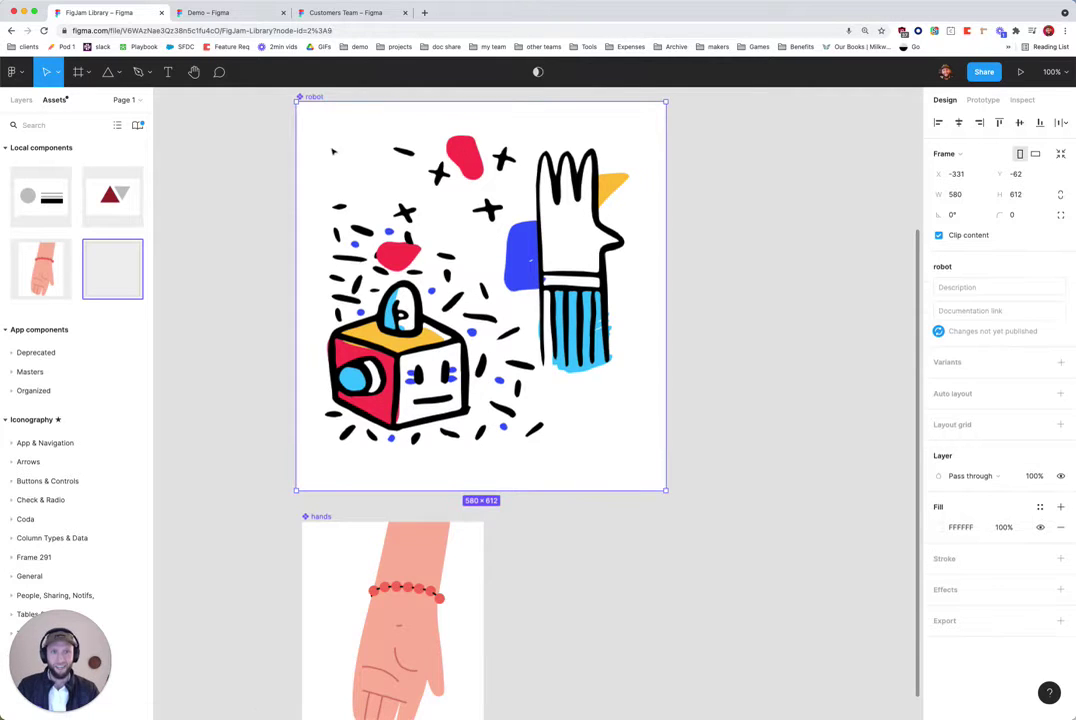
{"action": "right_click", "coordinate": [325, 133]}
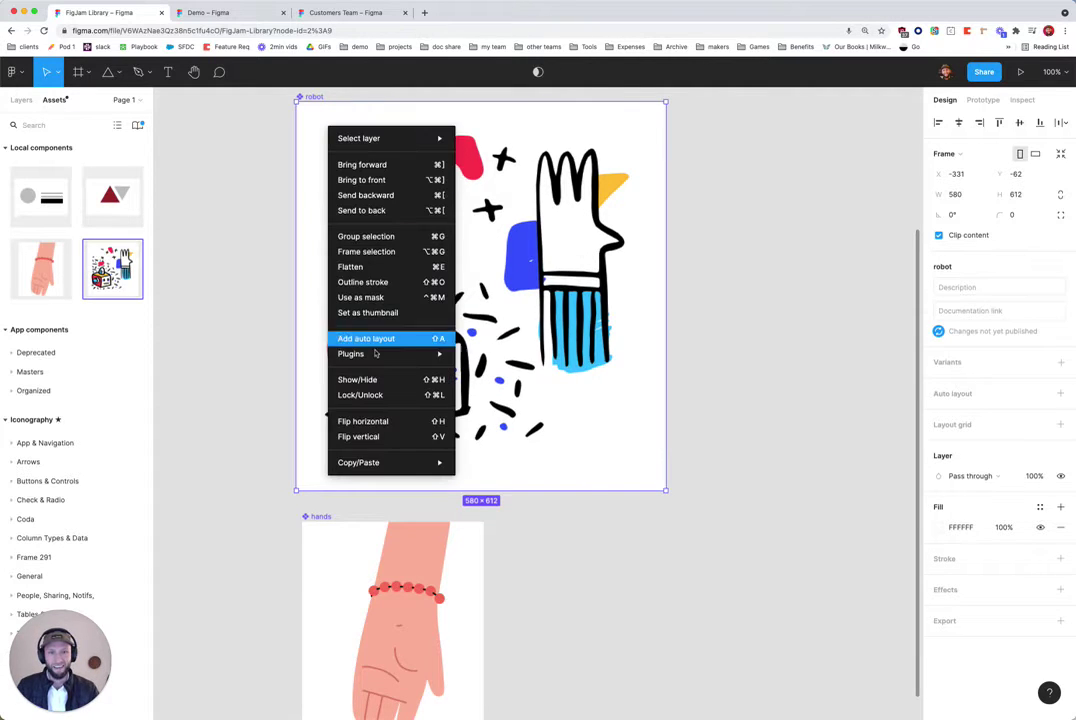
{"action": "mouse_move", "coordinate": [376, 354]}
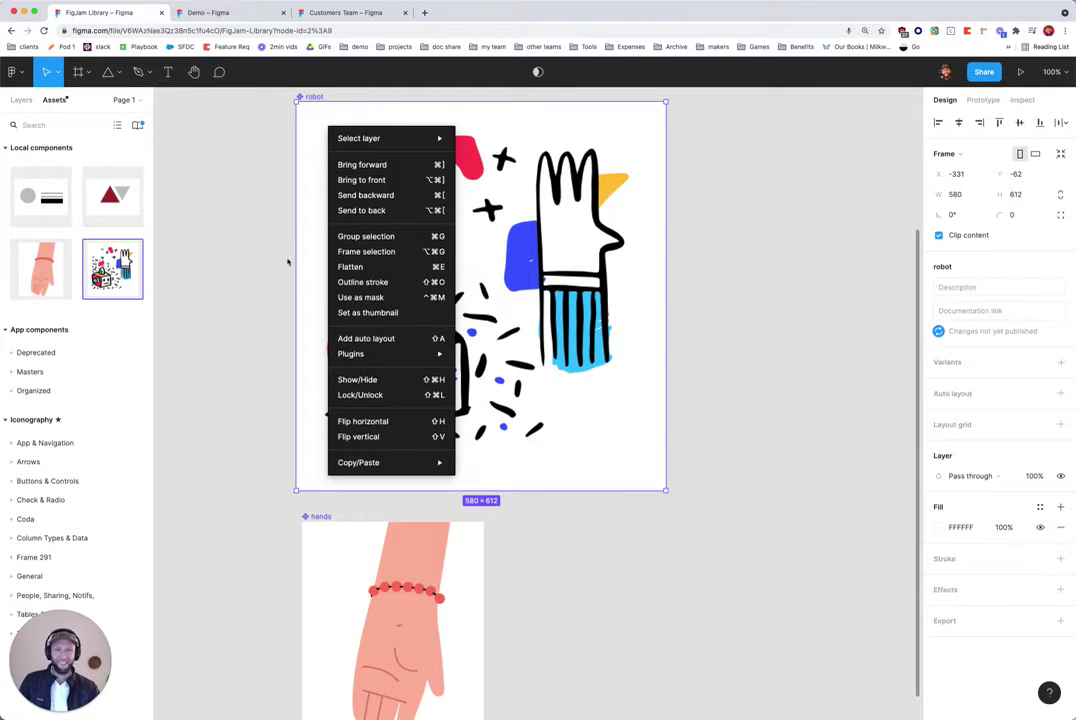
{"action": "key", "text": "Escape"}
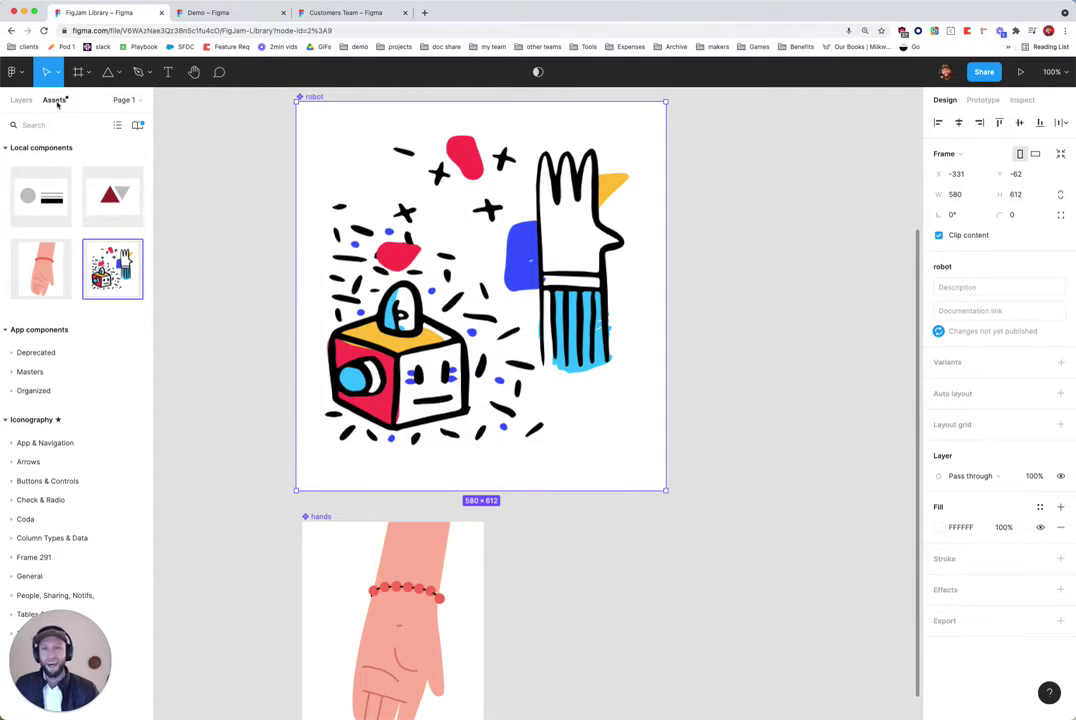
Publish the FigJam Library's 2 changes (robot and hands), then go to the Demo board.
{"action": "left_click", "coordinate": [139, 126]}
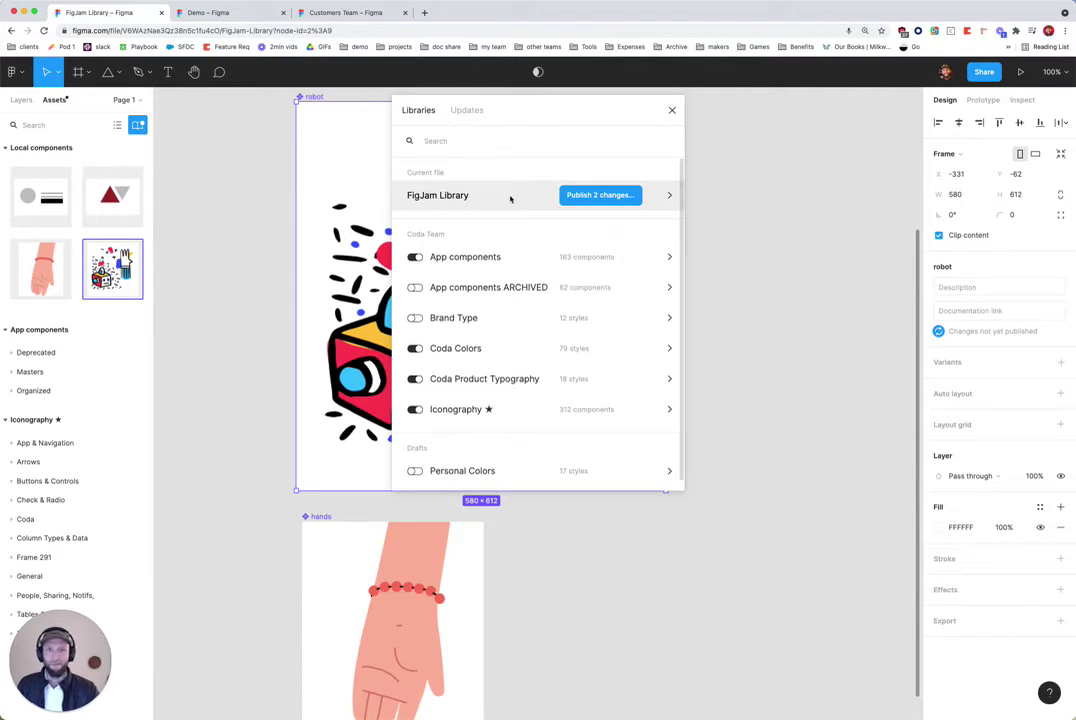
{"action": "left_click", "coordinate": [600, 195]}
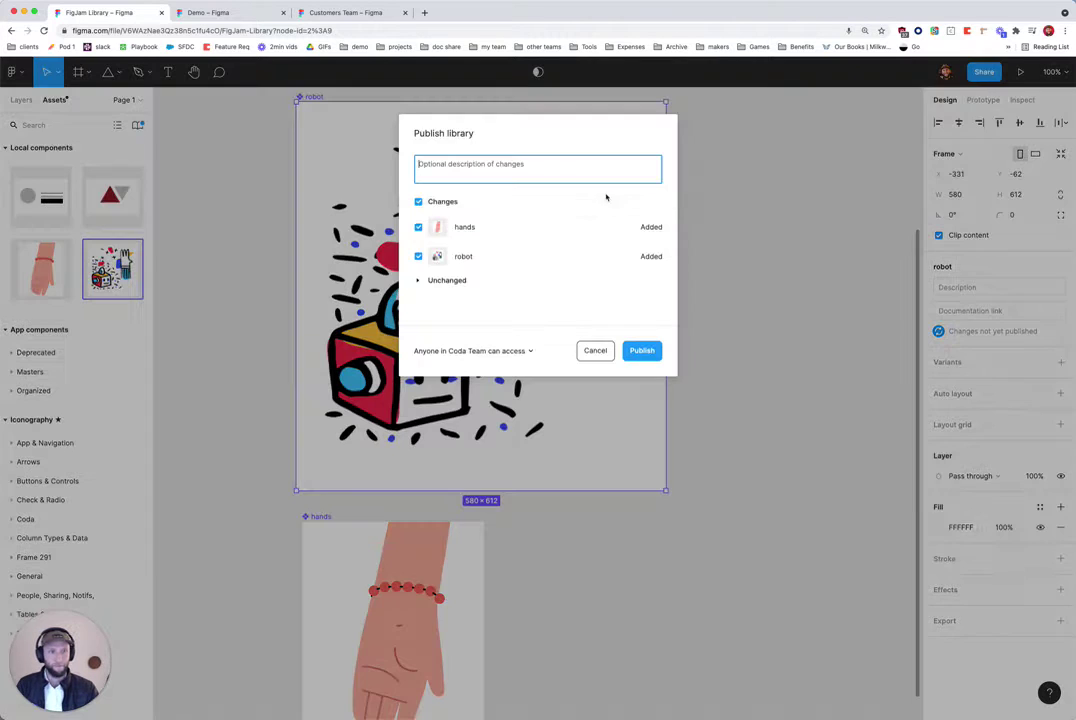
{"action": "left_click", "coordinate": [645, 352]}
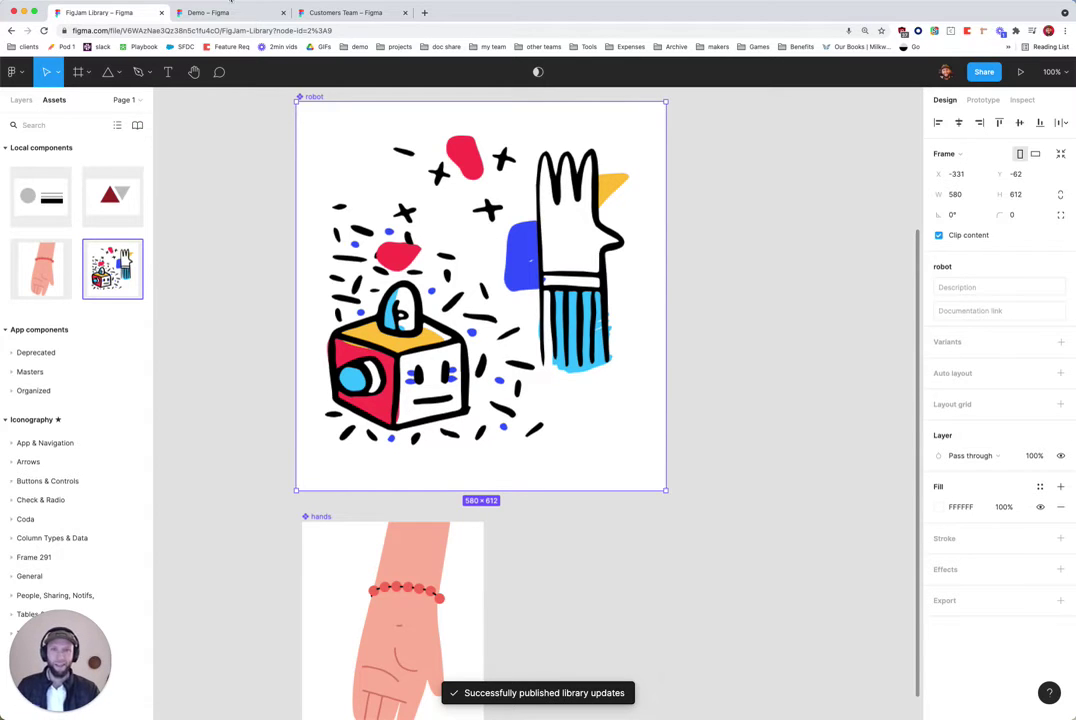
{"action": "left_click", "coordinate": [226, 14]}
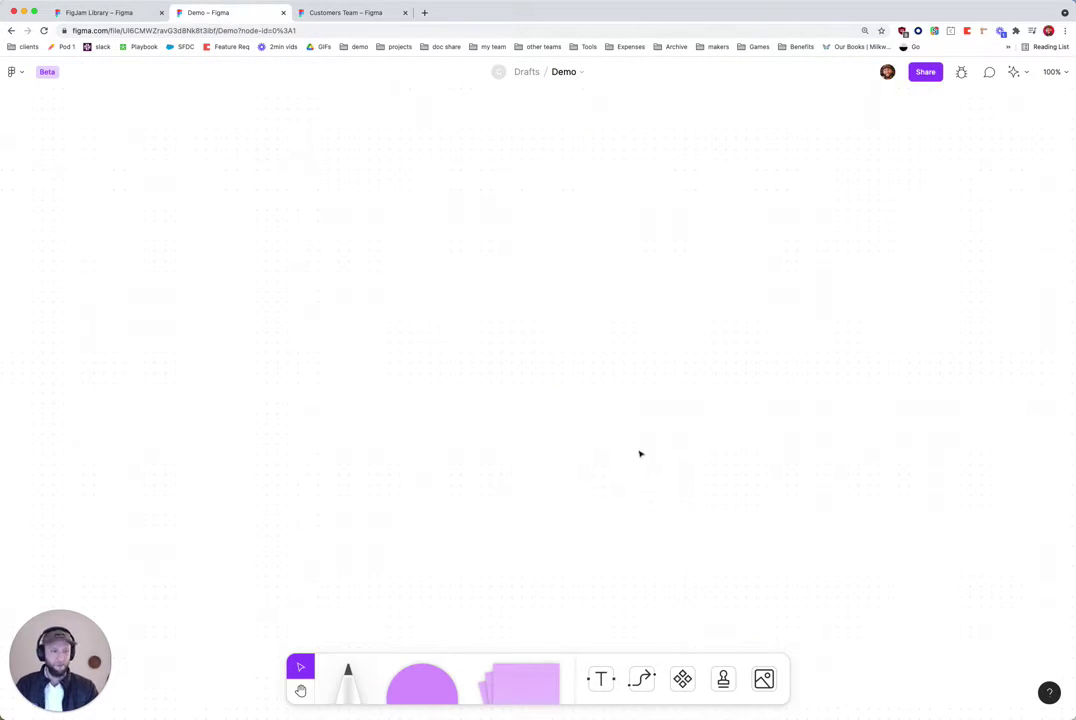
Place a purple circle and add two more circles connected by arrows to its right.
{"action": "left_click_drag", "start_coordinate": [432, 687], "coordinate": [368, 264]}
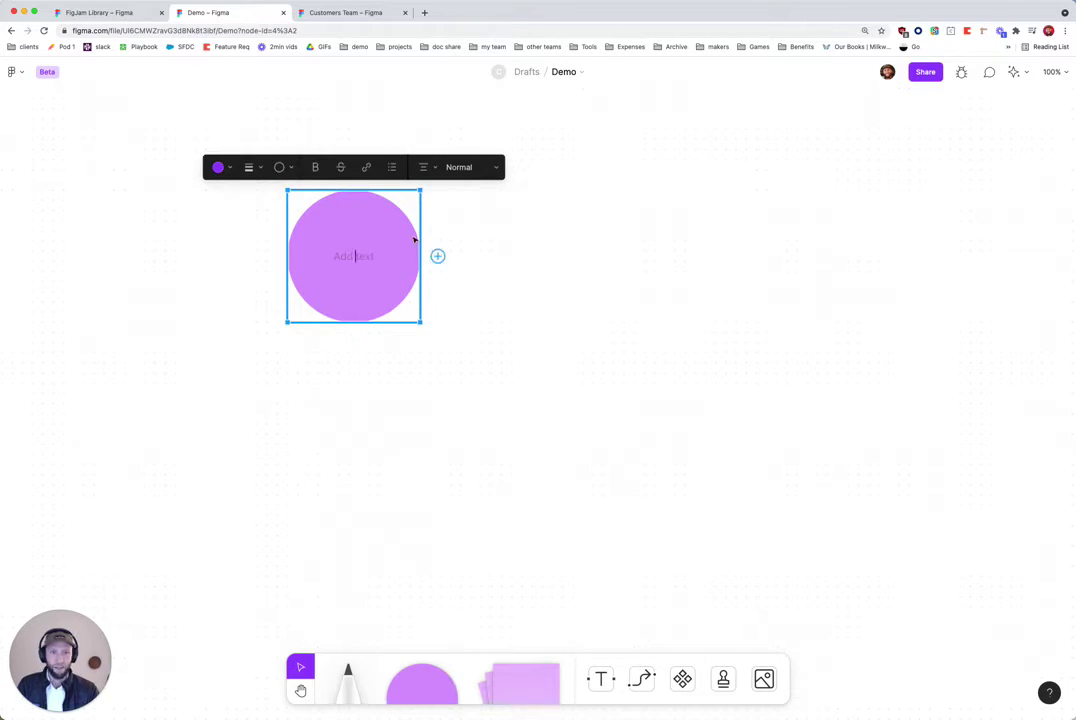
{"action": "left_click", "coordinate": [437, 255]}
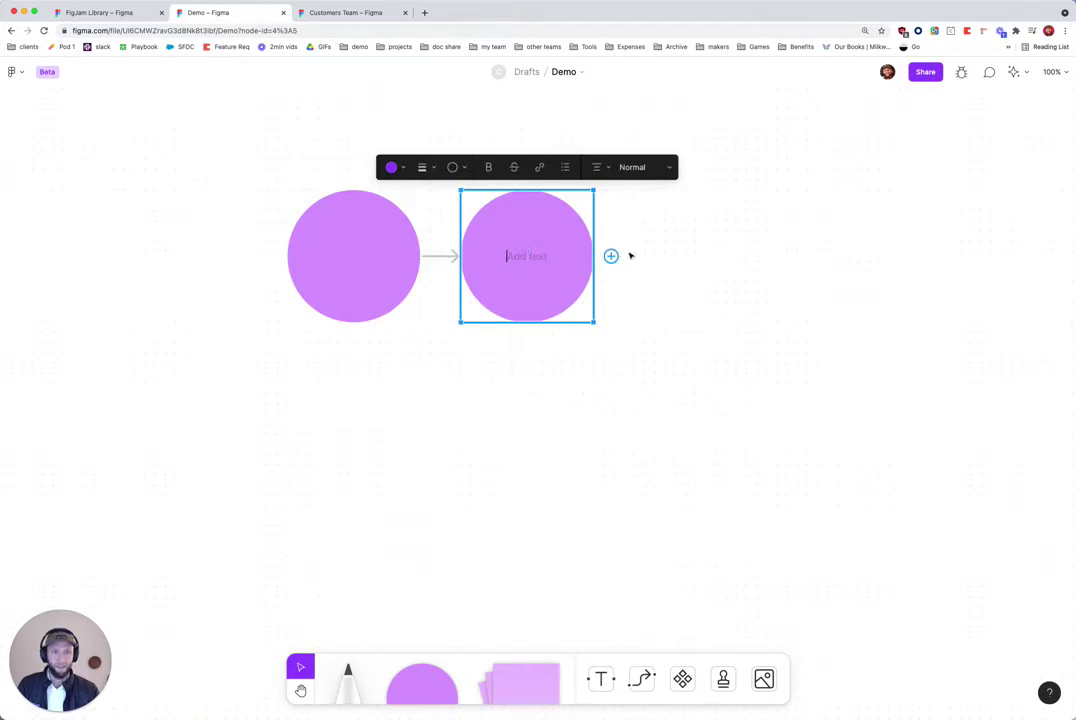
{"action": "left_click", "coordinate": [610, 255]}
Put a blank sticky note below the first circle and send heart-eyes emotes by the middle circle.
{"action": "left_click", "coordinate": [523, 681]}
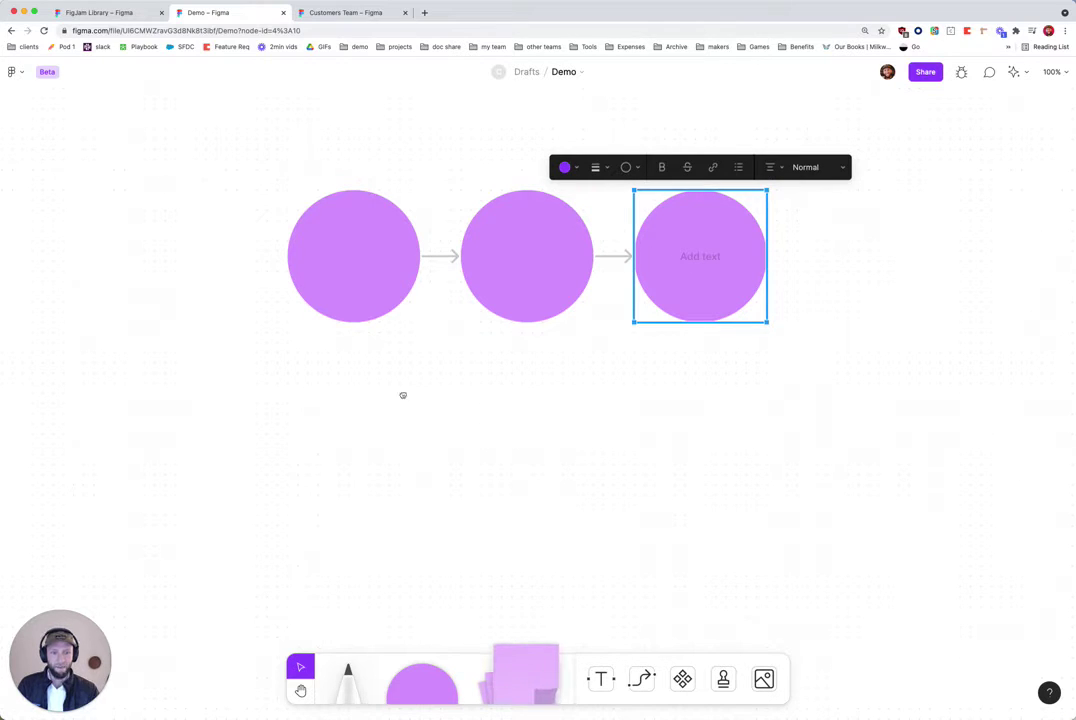
{"action": "left_click", "coordinate": [401, 396]}
{"action": "key", "text": "e"}
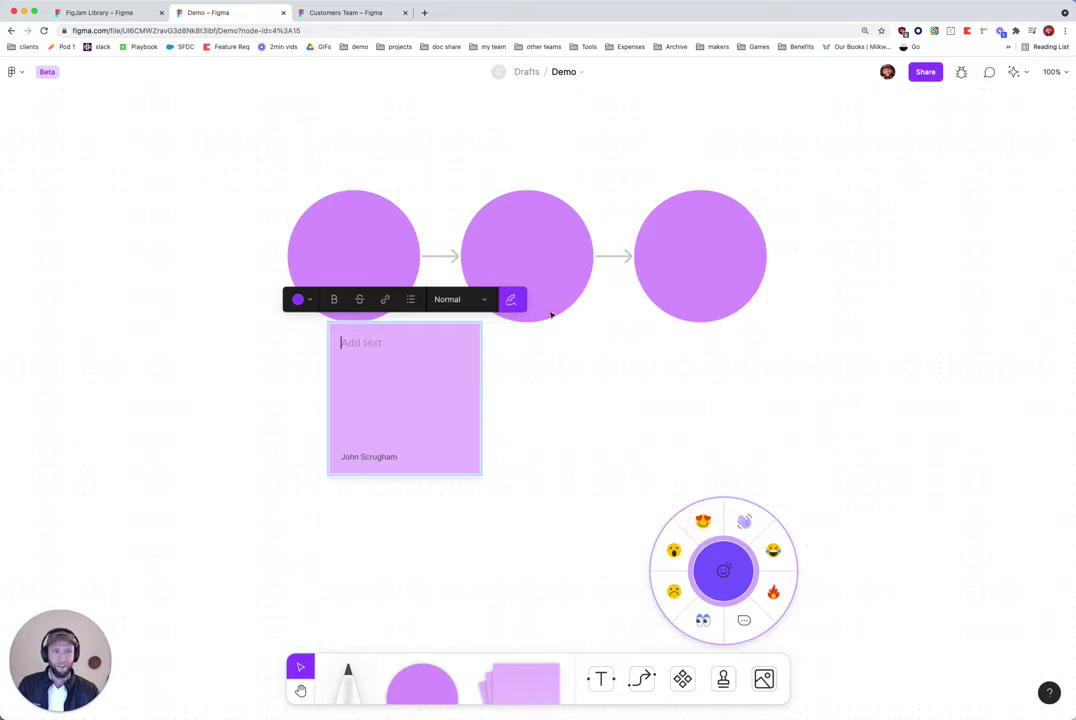
{"action": "key", "text": "e"}
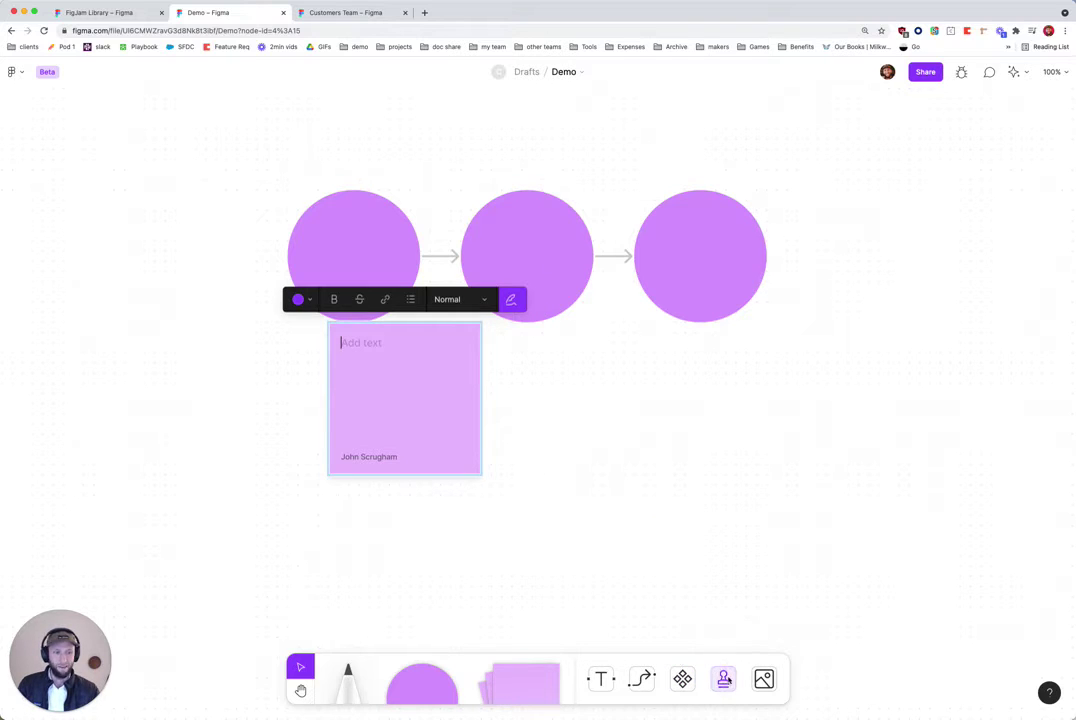
{"action": "left_click", "coordinate": [576, 290]}
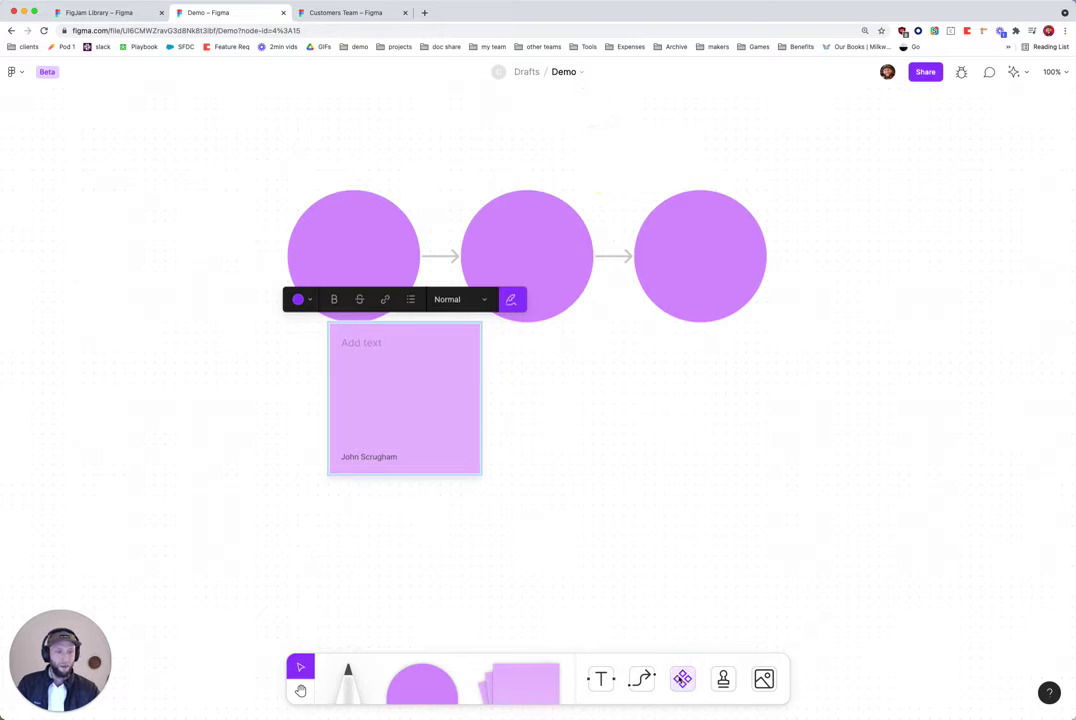
Place the Iconography house icon above the middle circle, then bring up the library manager.
{"action": "left_click", "coordinate": [682, 680]}
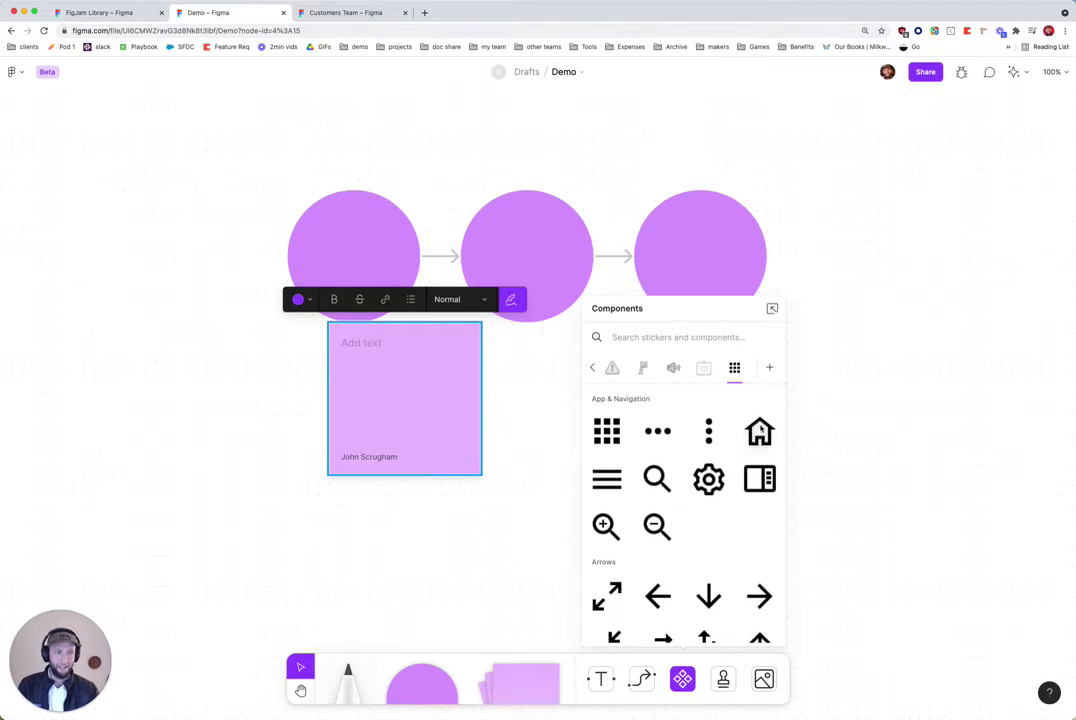
{"action": "left_click_drag", "start_coordinate": [758, 431], "coordinate": [551, 267]}
{"action": "left_click_drag", "start_coordinate": [504, 218], "coordinate": [477, 190]}
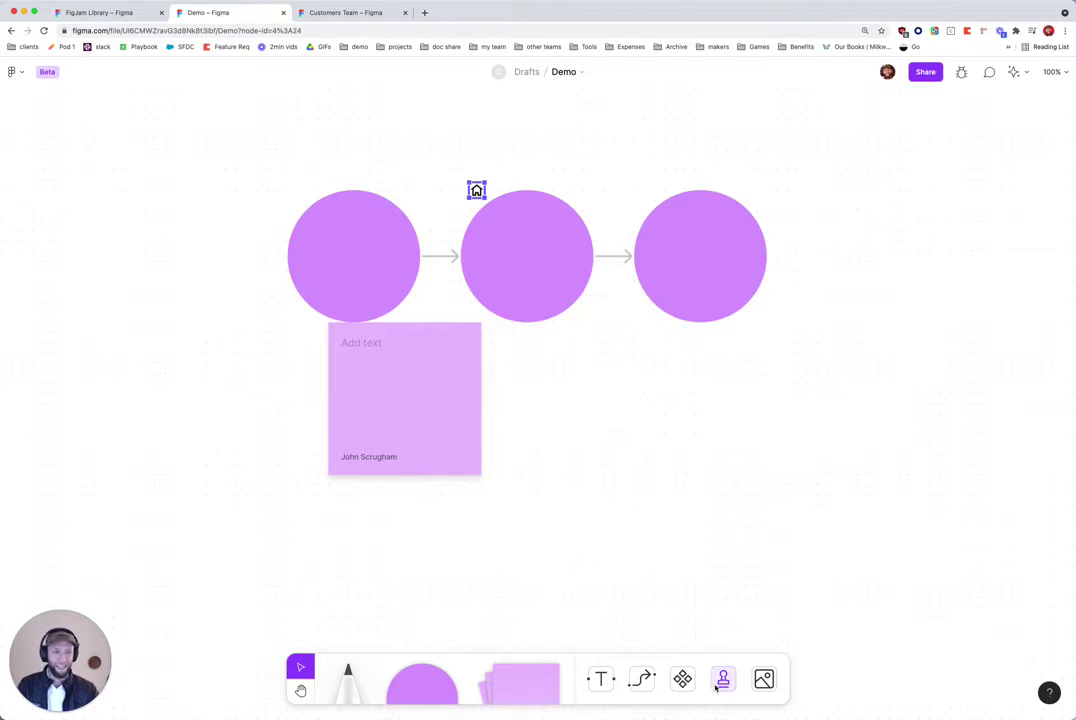
{"action": "left_click", "coordinate": [683, 679]}
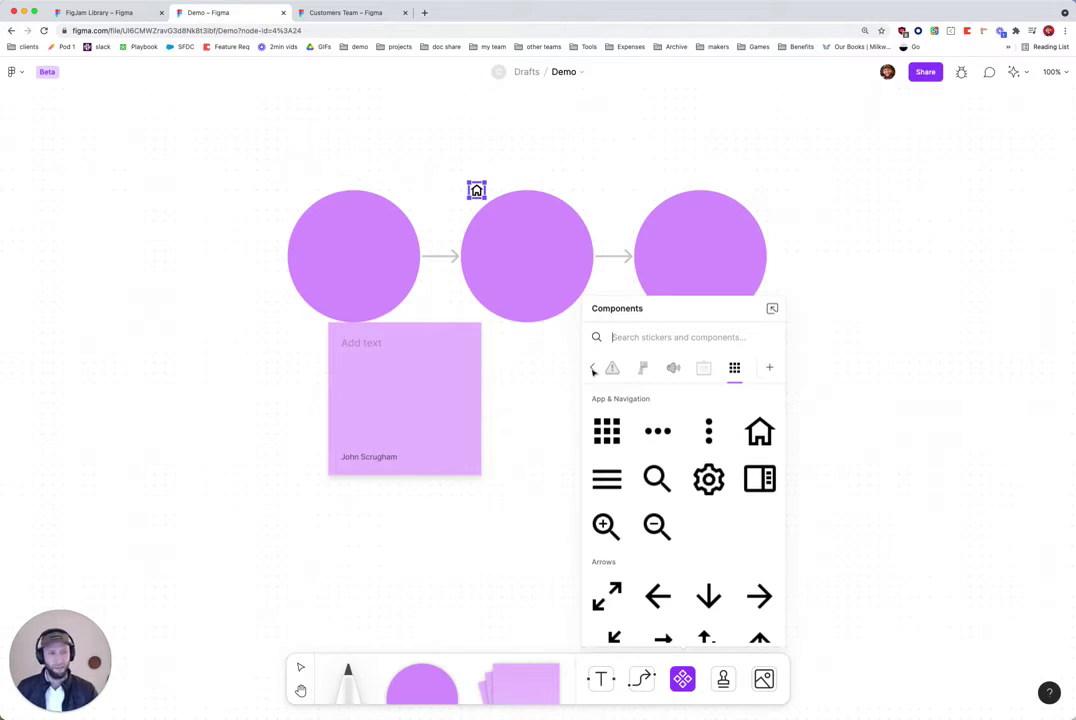
{"action": "left_click", "coordinate": [770, 369]}
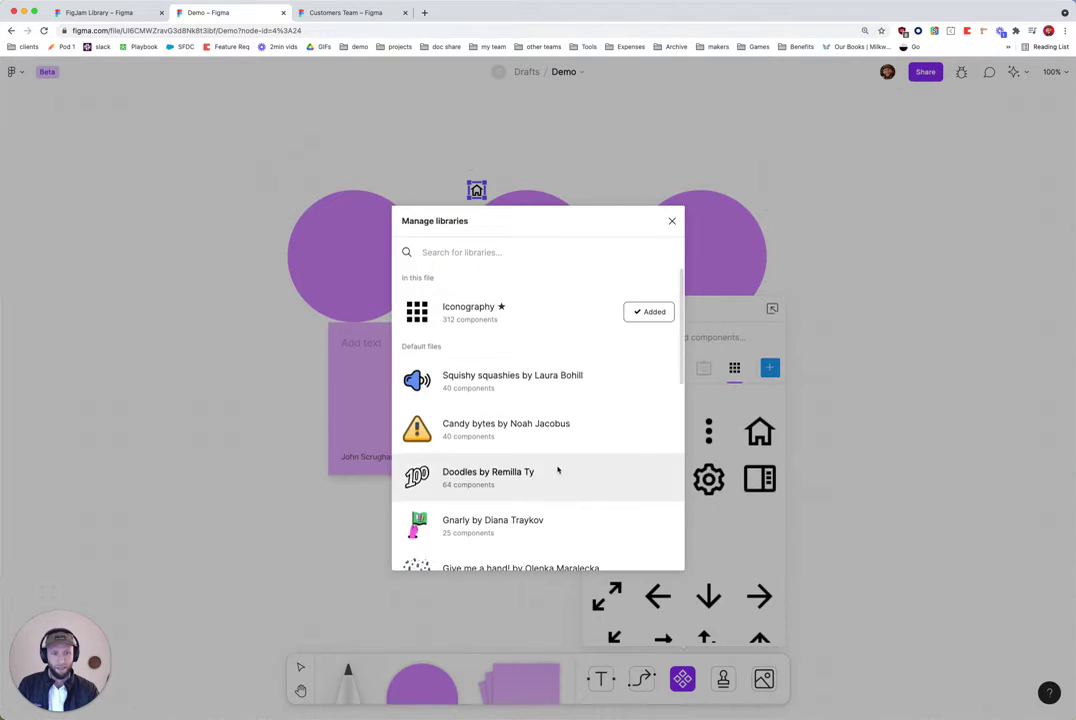
Add the FigJam Library to the Demo board.
{"action": "scroll", "coordinate": [557, 471], "scroll_direction": "down", "scroll_amount": 10}
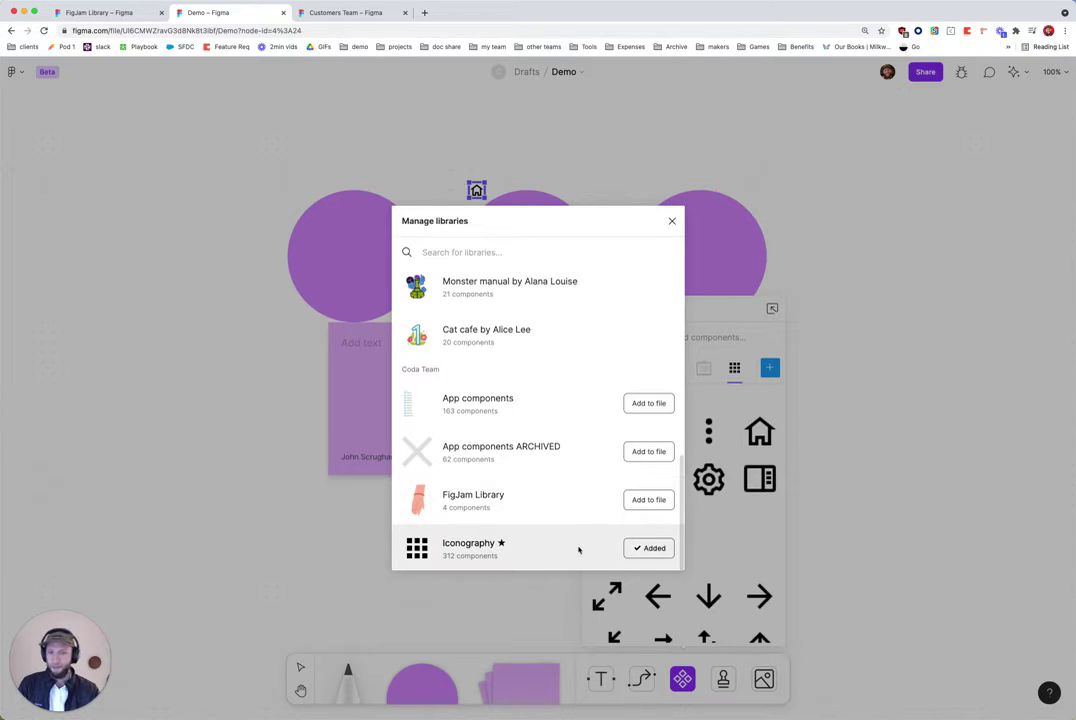
{"action": "left_click", "coordinate": [657, 500]}
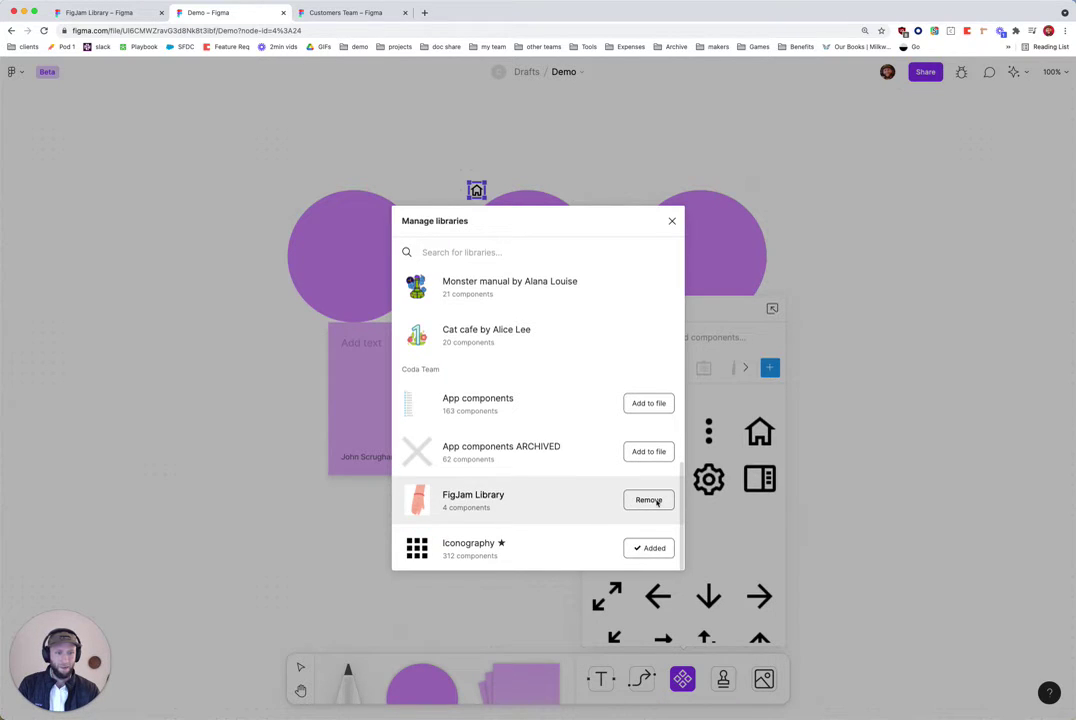
{"action": "left_click", "coordinate": [744, 402]}
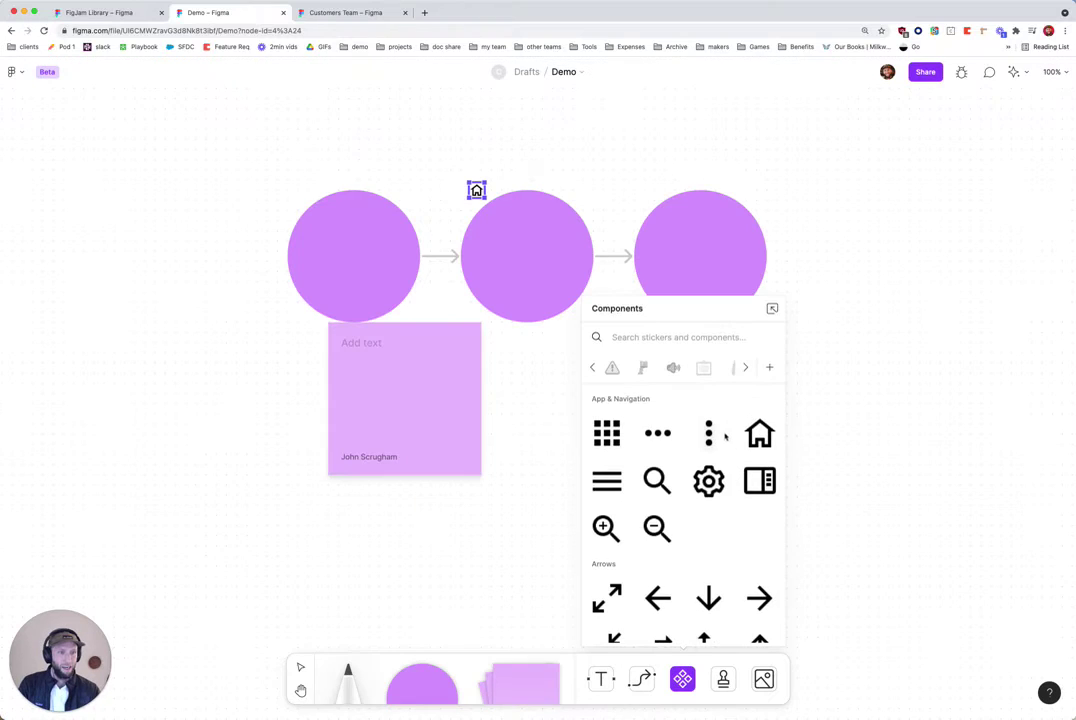
Place the FigJam Library's hand sticker on the board near the third circle.
{"action": "left_click", "coordinate": [745, 367]}
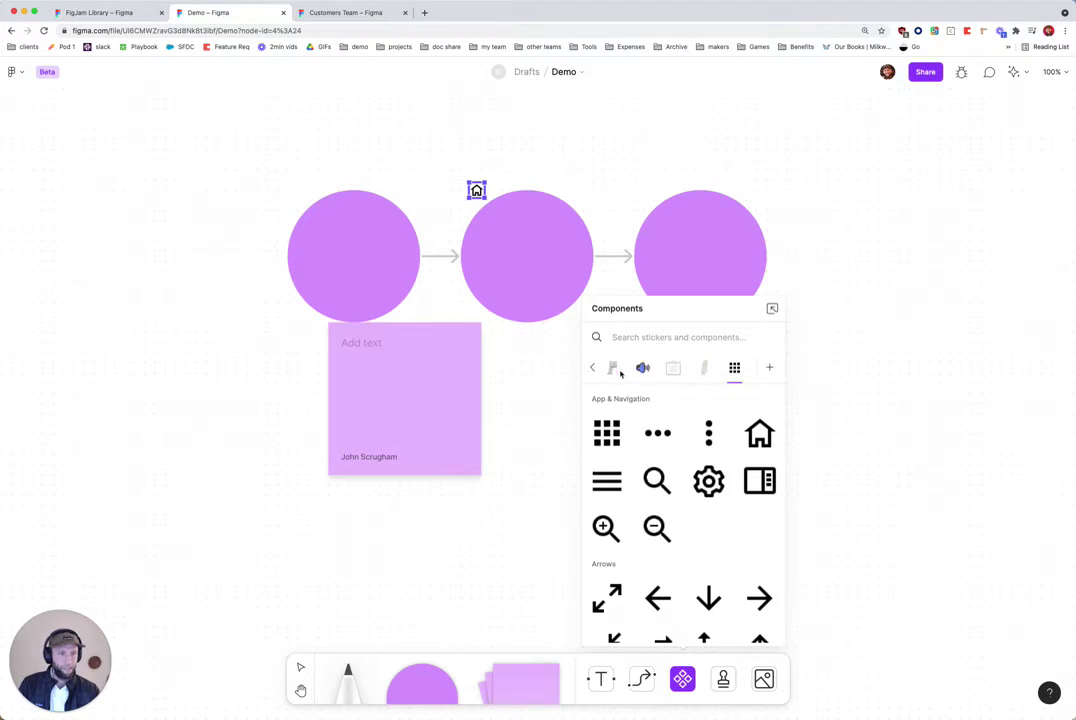
{"action": "left_click", "coordinate": [704, 370]}
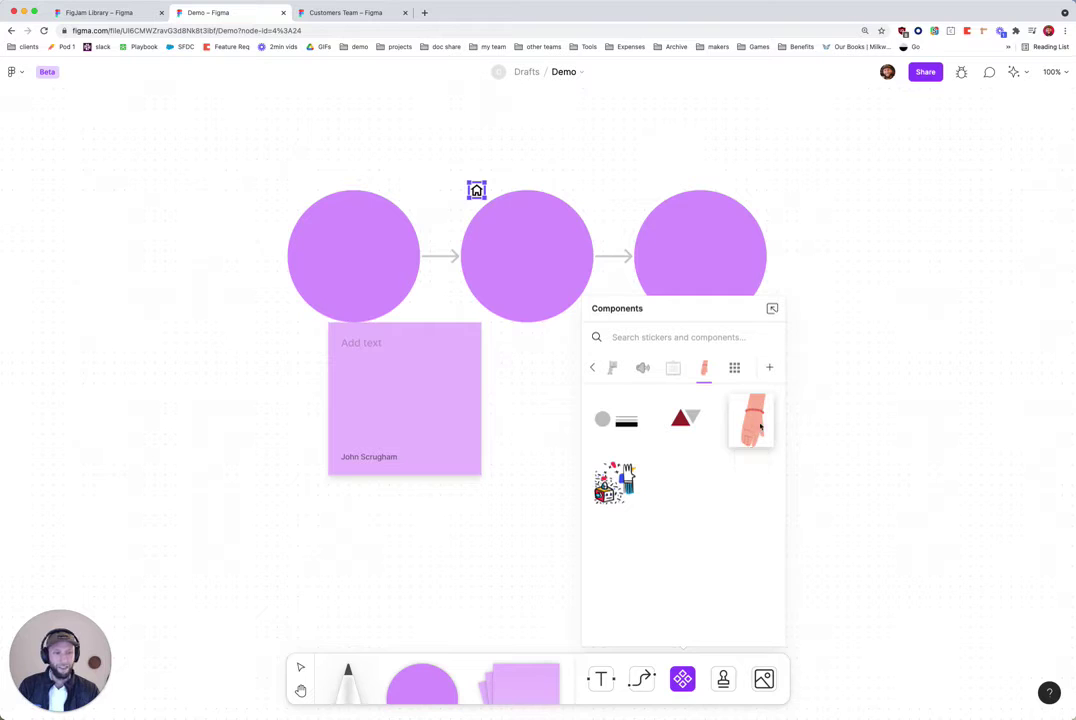
{"action": "left_click_drag", "start_coordinate": [757, 430], "coordinate": [802, 222]}
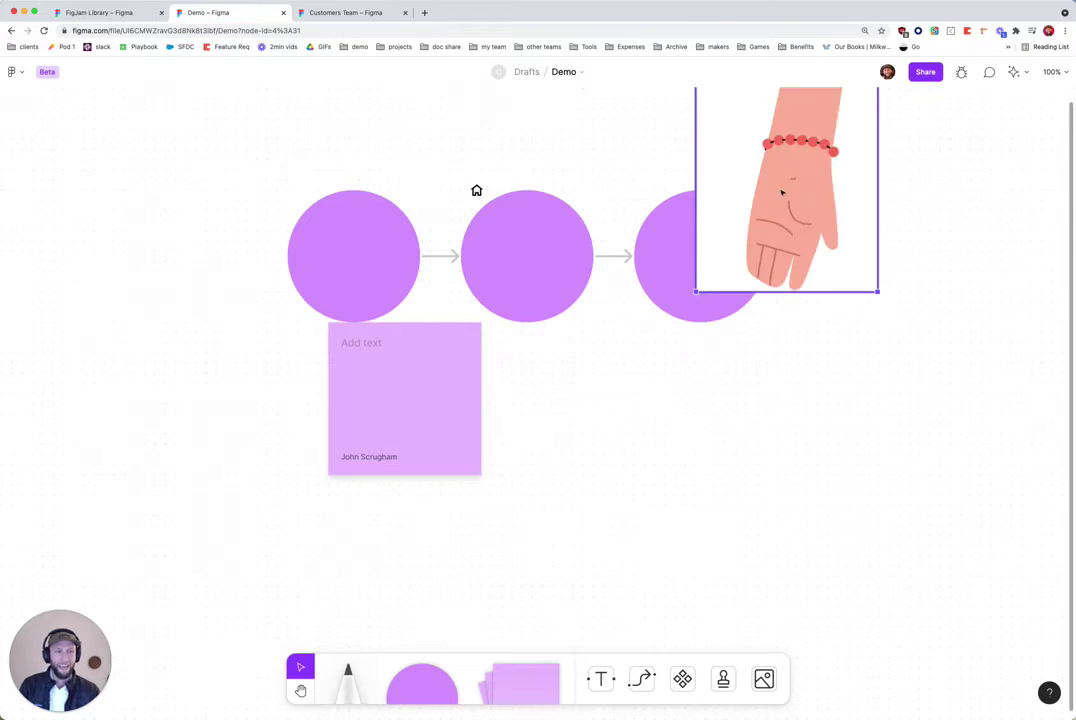
Move the hand sticker clear of the third circle.
{"action": "left_click", "coordinate": [706, 454]}
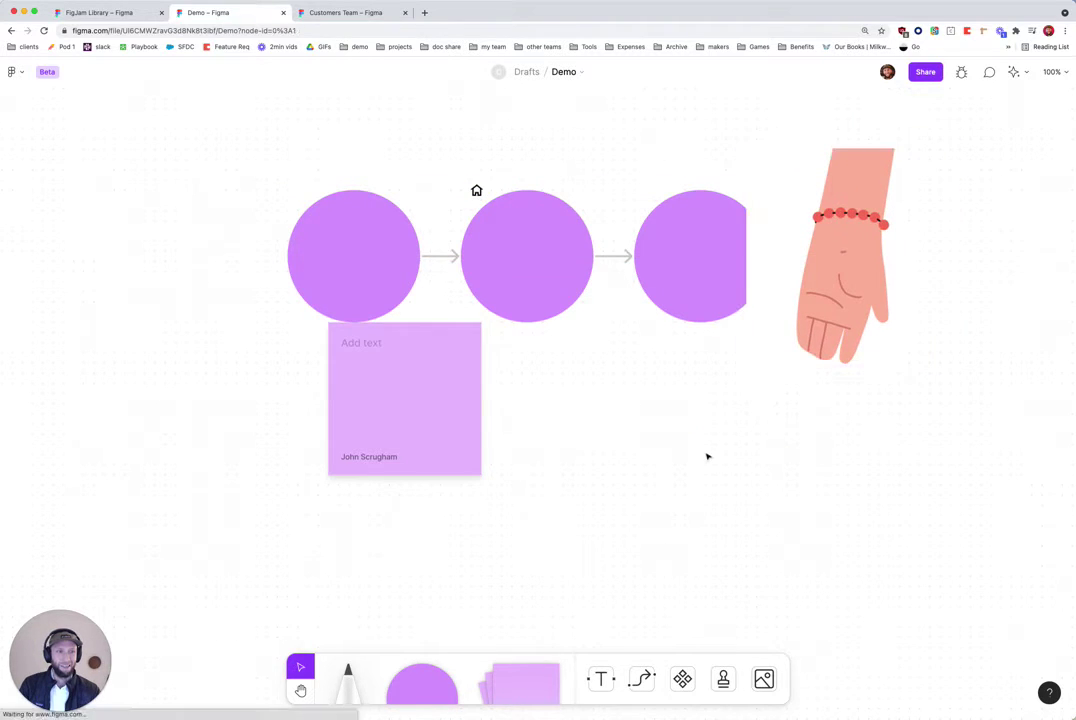
{"action": "left_click", "coordinate": [873, 233]}
{"action": "left_click_drag", "start_coordinate": [873, 233], "coordinate": [924, 214]}
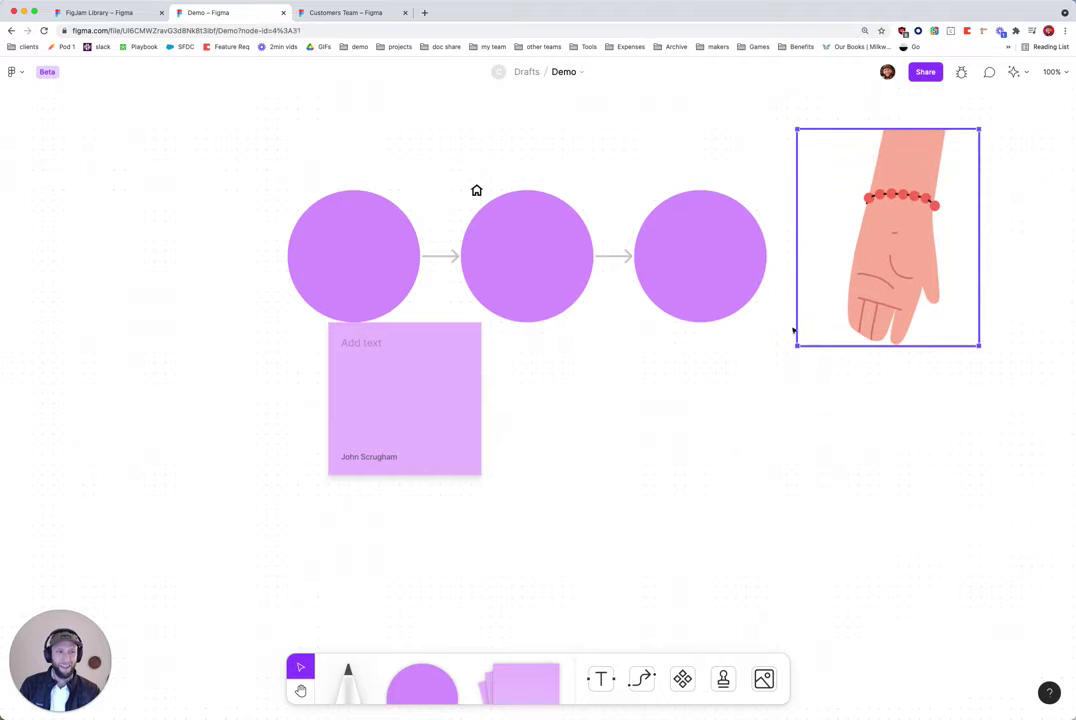
Dock the sticker list at the side and place the robot sticker below the circles.
{"action": "left_click", "coordinate": [682, 679]}
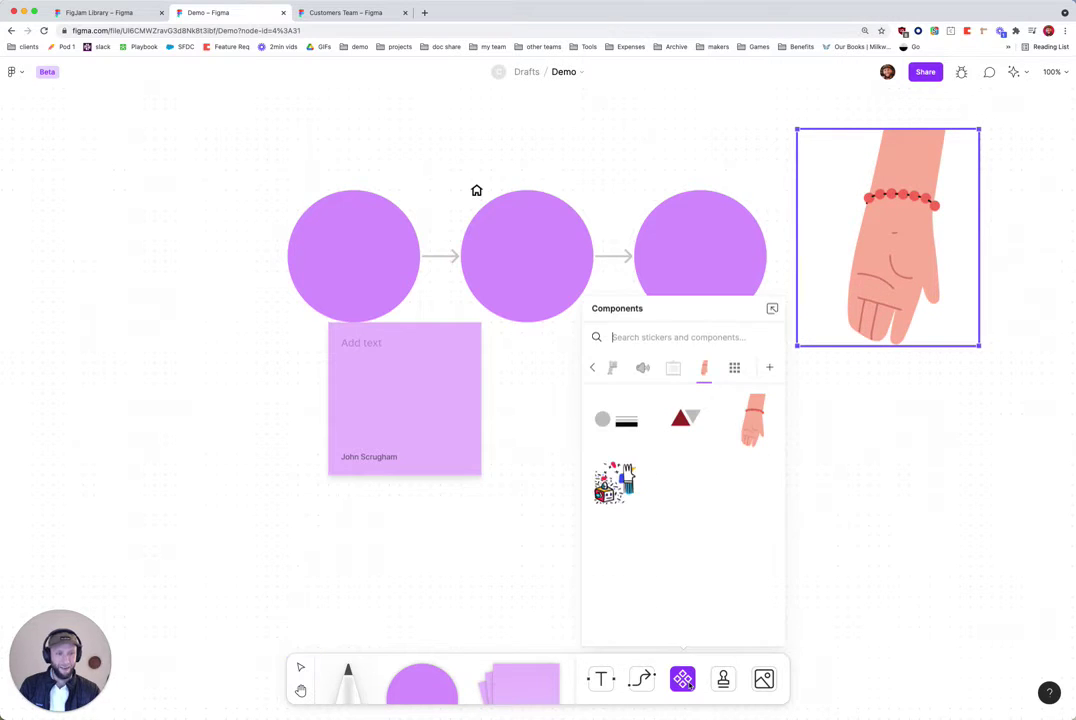
{"action": "left_click", "coordinate": [775, 309]}
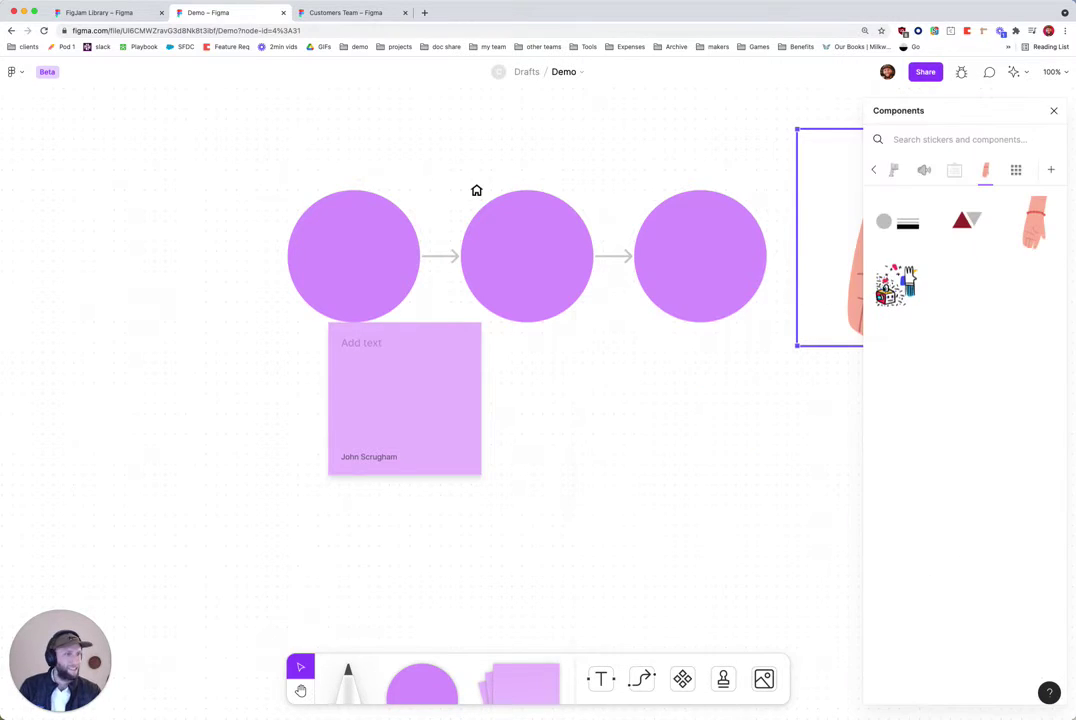
{"action": "left_click_drag", "start_coordinate": [897, 283], "coordinate": [640, 414]}
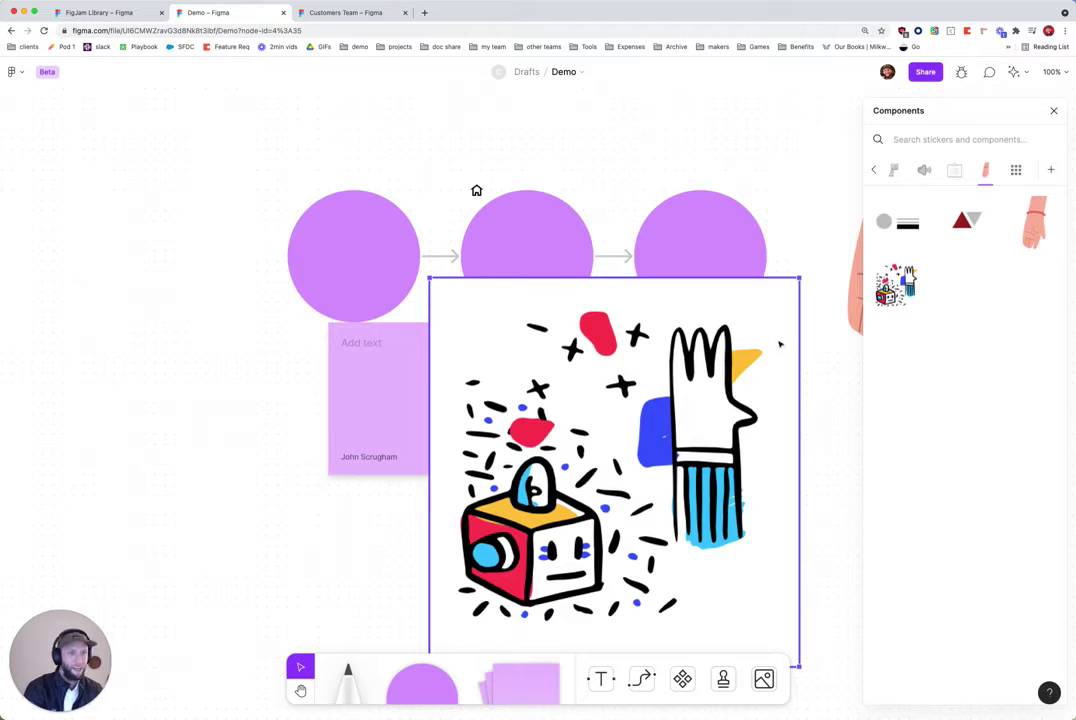
Clear the board selection and return to the FigJam Library file.
{"action": "left_click_drag", "start_coordinate": [817, 360], "coordinate": [763, 387]}
{"action": "scroll", "coordinate": [271, 367], "scroll_direction": "right", "scroll_amount": 5}
{"action": "left_click", "coordinate": [112, 246]}
{"action": "left_click", "coordinate": [102, 12]}
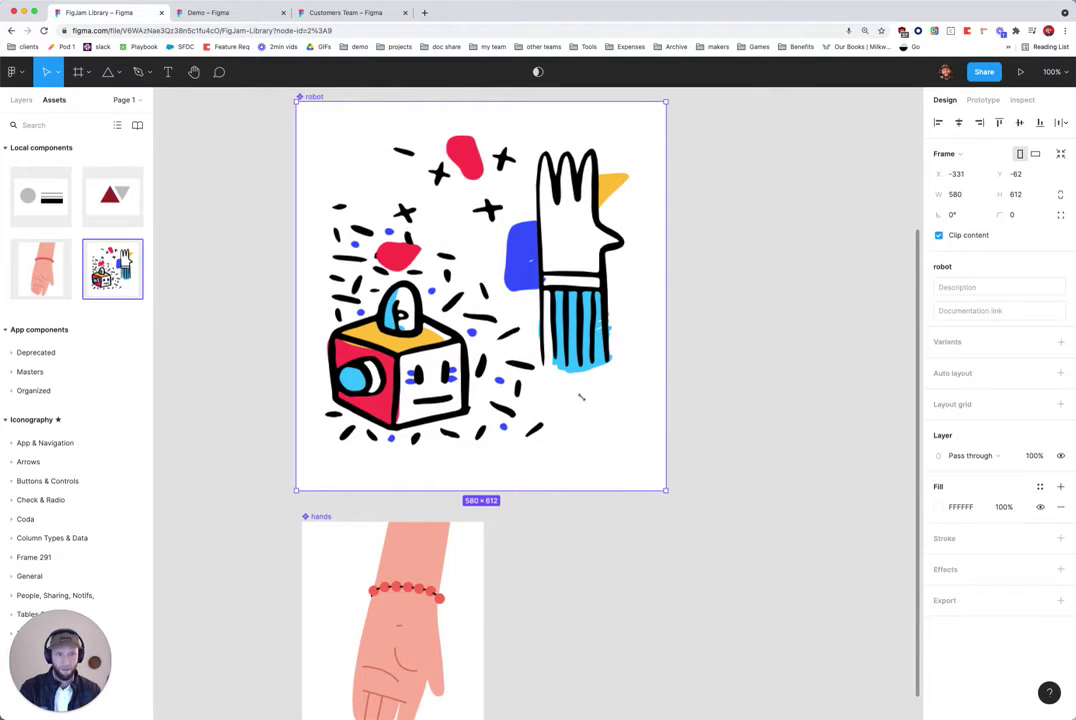
Try shrinking the robot frame, undo the resize, and reselect the frame.
{"action": "left_click_drag", "start_coordinate": [665, 490], "coordinate": [527, 343]}
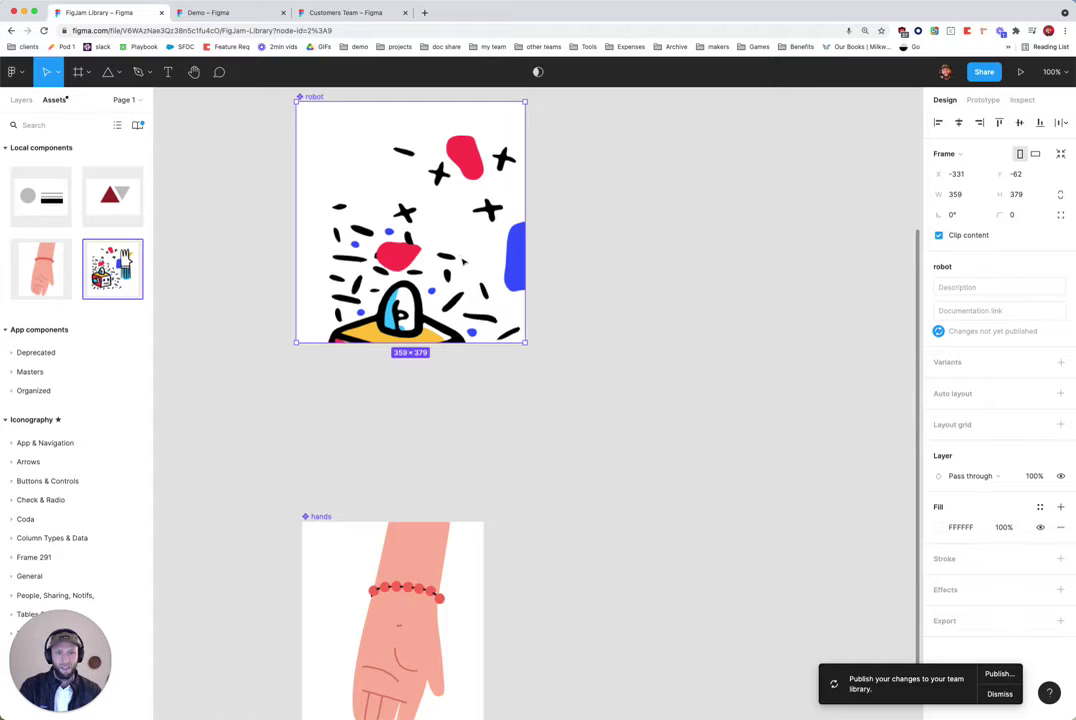
{"action": "left_click_drag", "start_coordinate": [533, 379], "coordinate": [262, 112]}
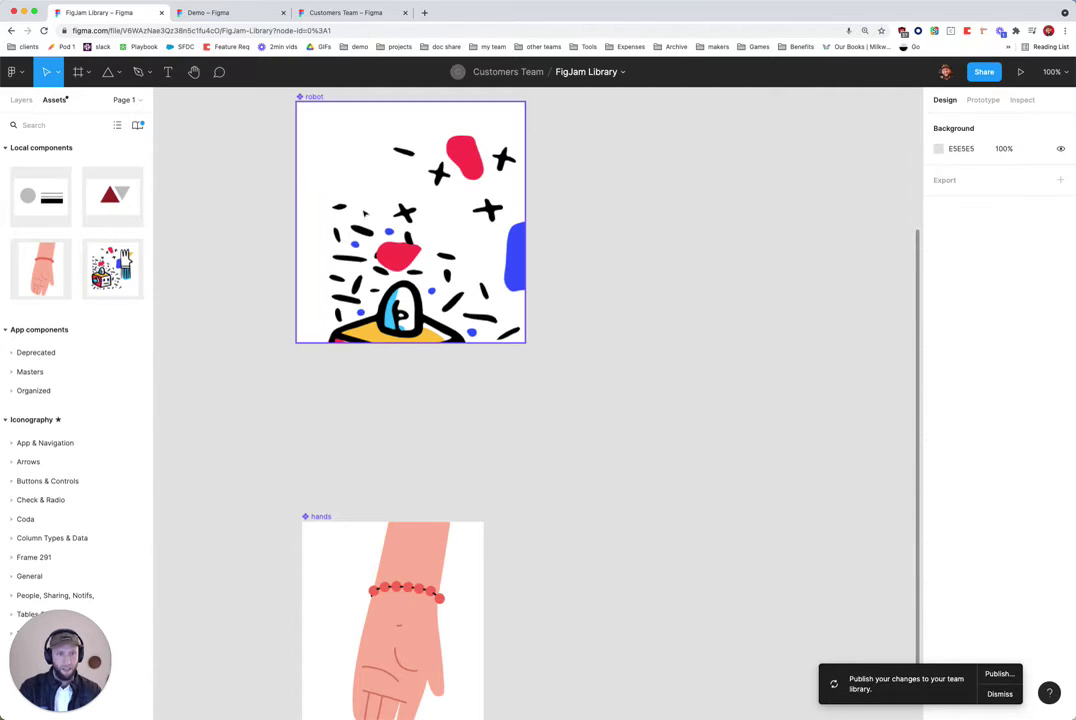
{"action": "scroll", "coordinate": [270, 190], "scroll_direction": "up", "scroll_amount": 3}
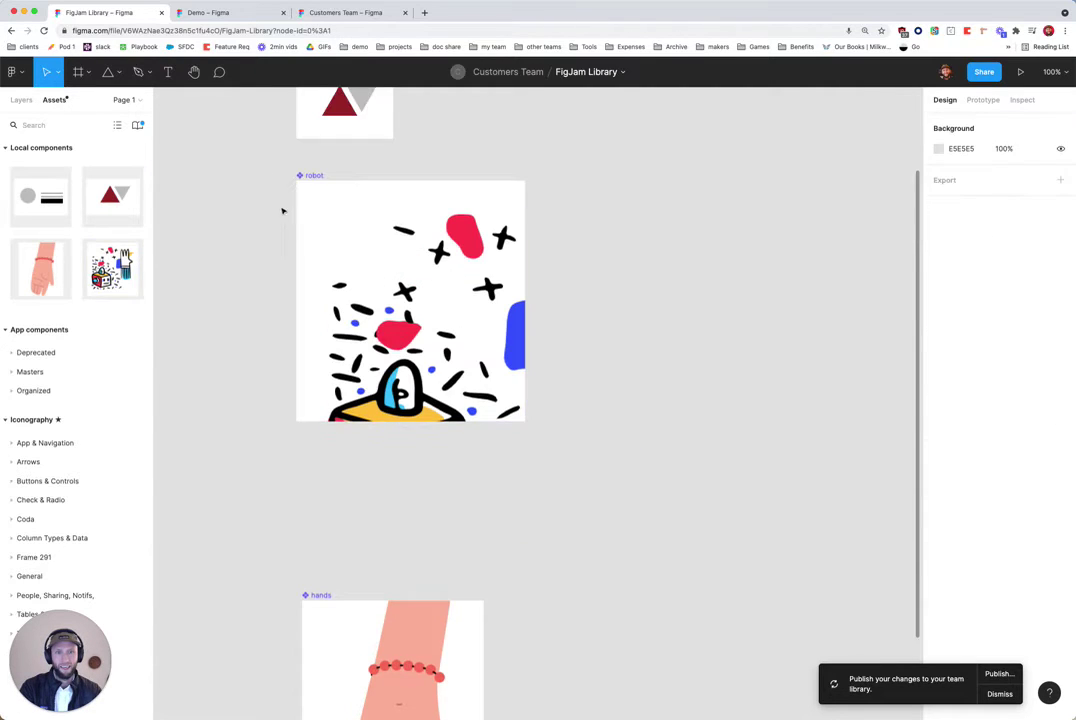
{"action": "key", "text": "super+z"}
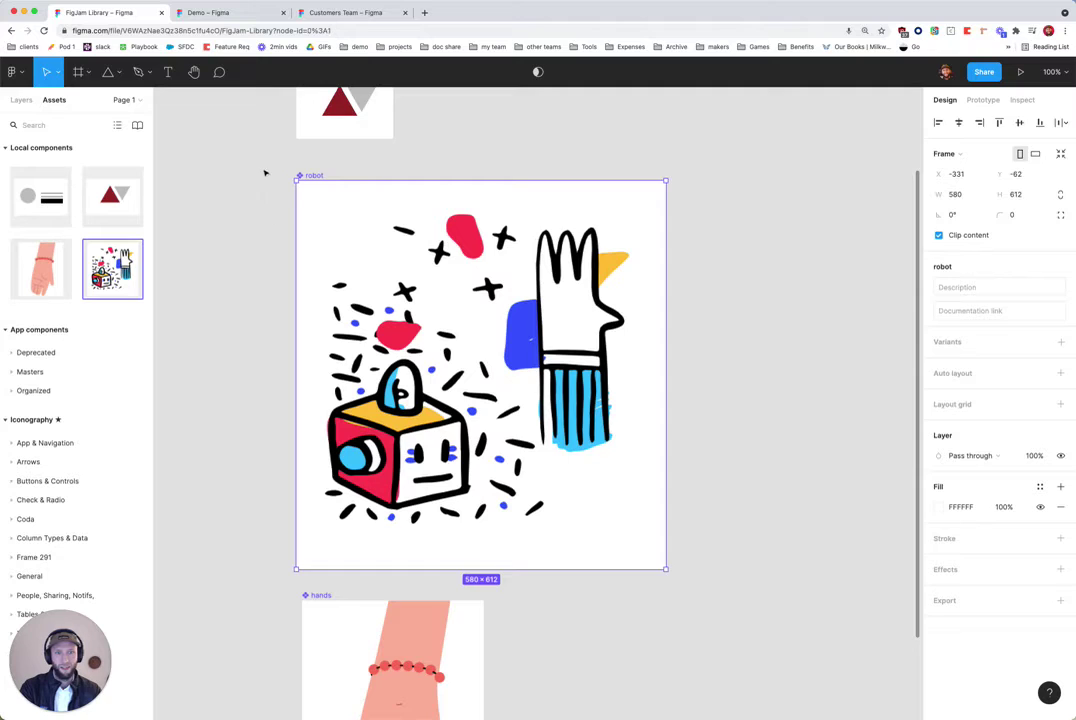
{"action": "left_click", "coordinate": [260, 181]}
{"action": "left_click_drag", "start_coordinate": [257, 180], "coordinate": [660, 446]}
{"action": "right_click", "coordinate": [558, 474]}
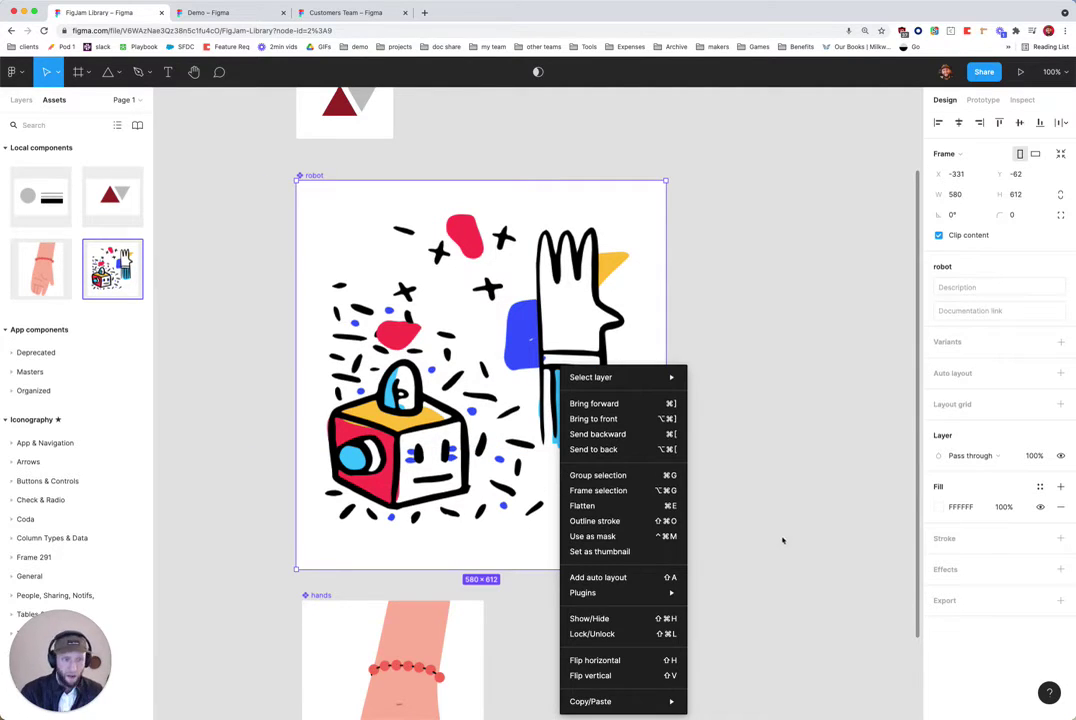
{"action": "key", "text": "Escape"}
Resize the robot frame to 180×165, turn off Clip content, and scale the illustration to fit.
{"action": "left_click_drag", "start_coordinate": [666, 569], "coordinate": [410, 285]}
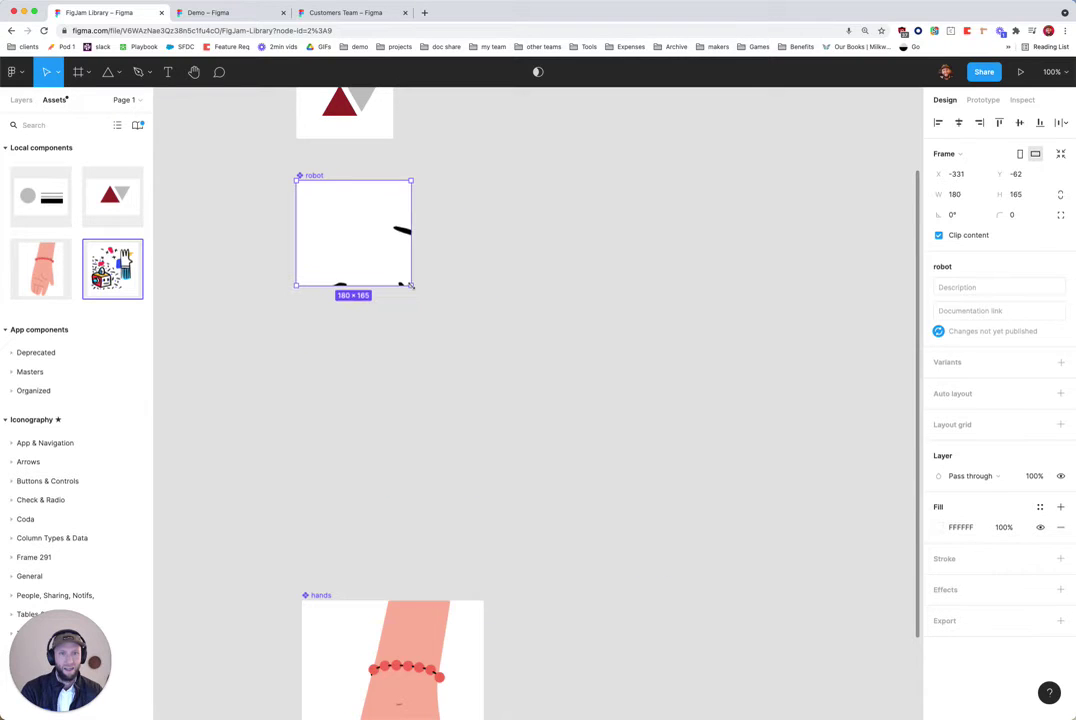
{"action": "left_click", "coordinate": [939, 235]}
{"action": "left_click", "coordinate": [600, 520]}
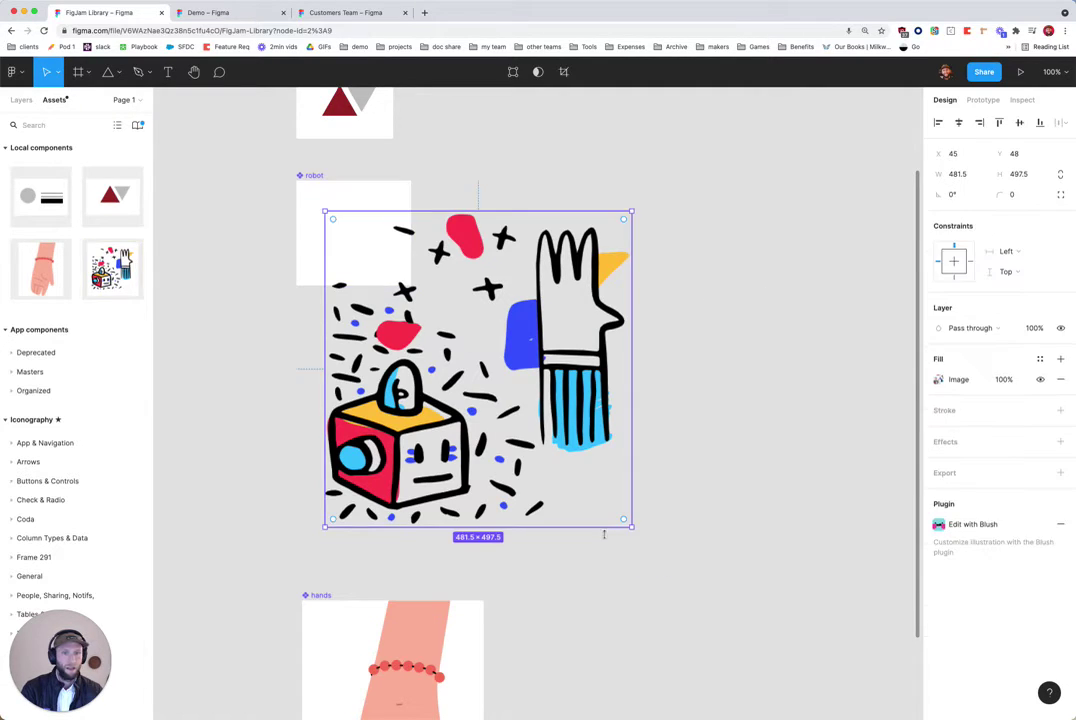
{"action": "left_click_drag", "start_coordinate": [633, 529], "coordinate": [395, 272]}
{"action": "left_click", "coordinate": [279, 173]}
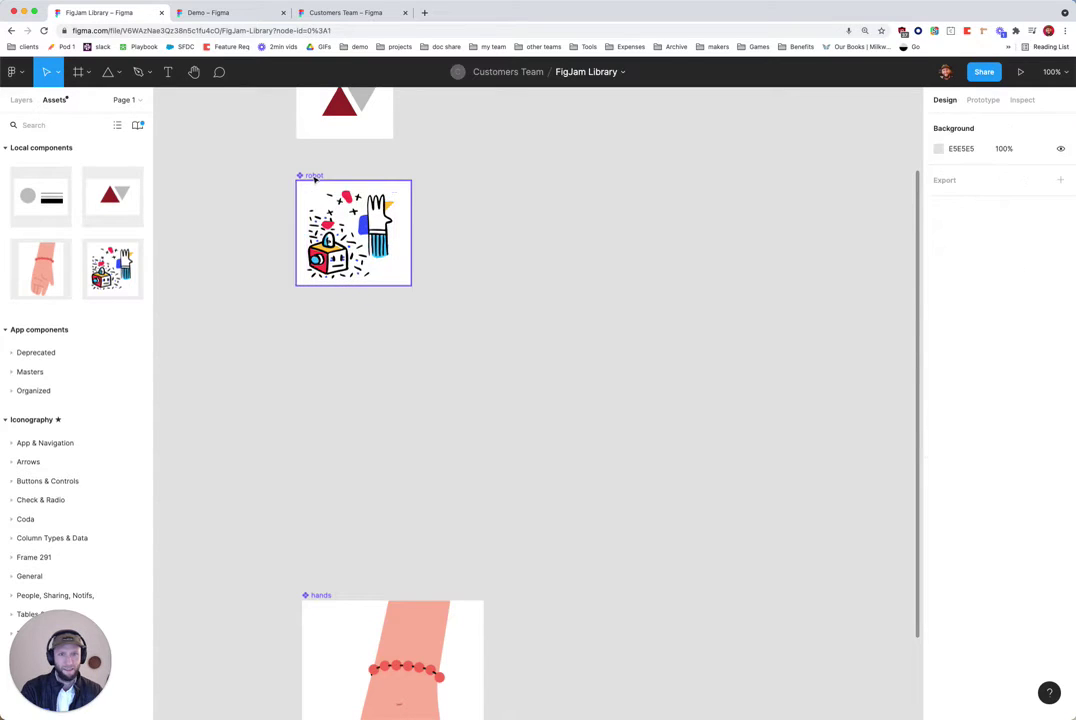
Drop the robot frame's white fill opacity to 0%.
{"action": "left_click", "coordinate": [314, 178]}
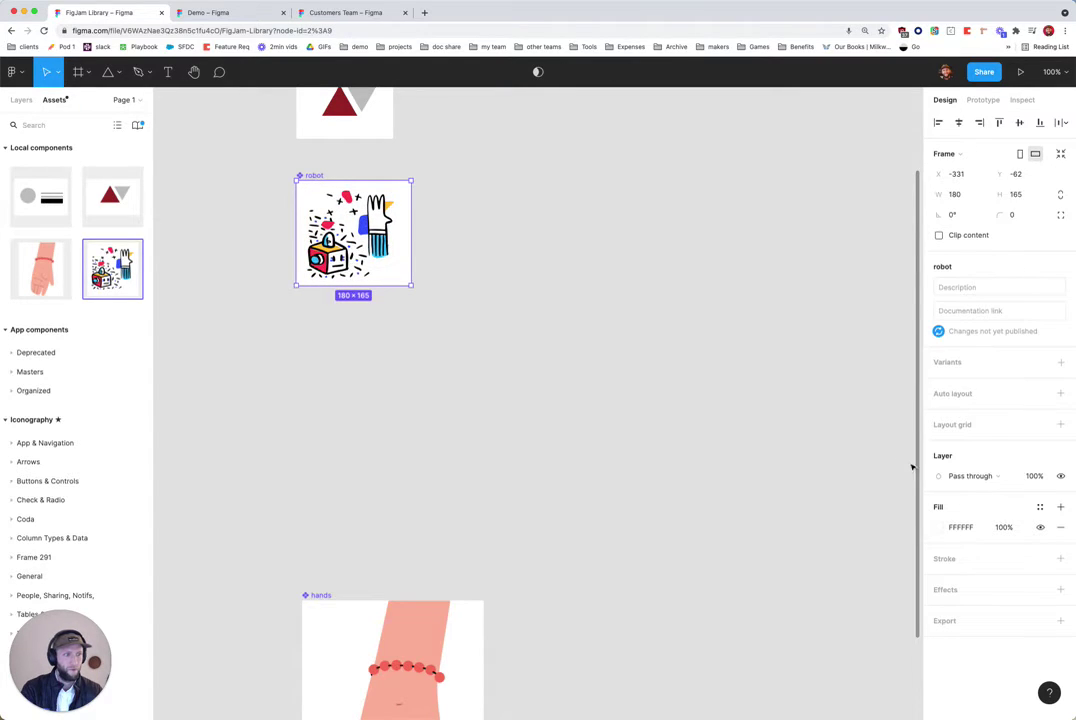
{"action": "left_click", "coordinate": [940, 528]}
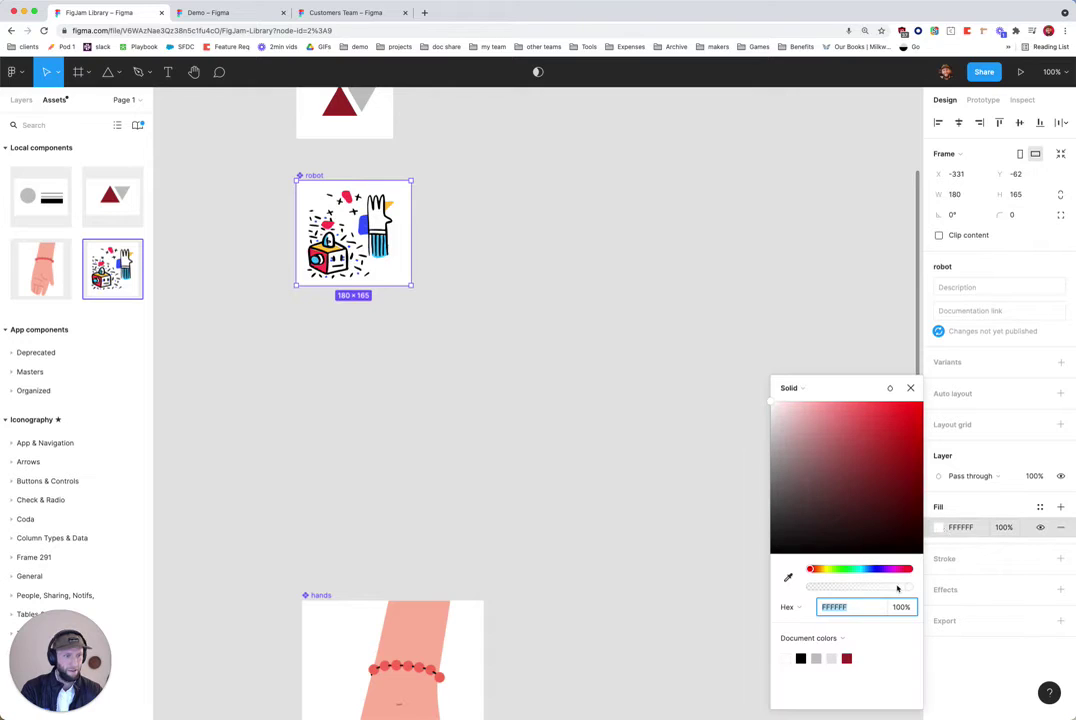
{"action": "left_click", "coordinate": [788, 389]}
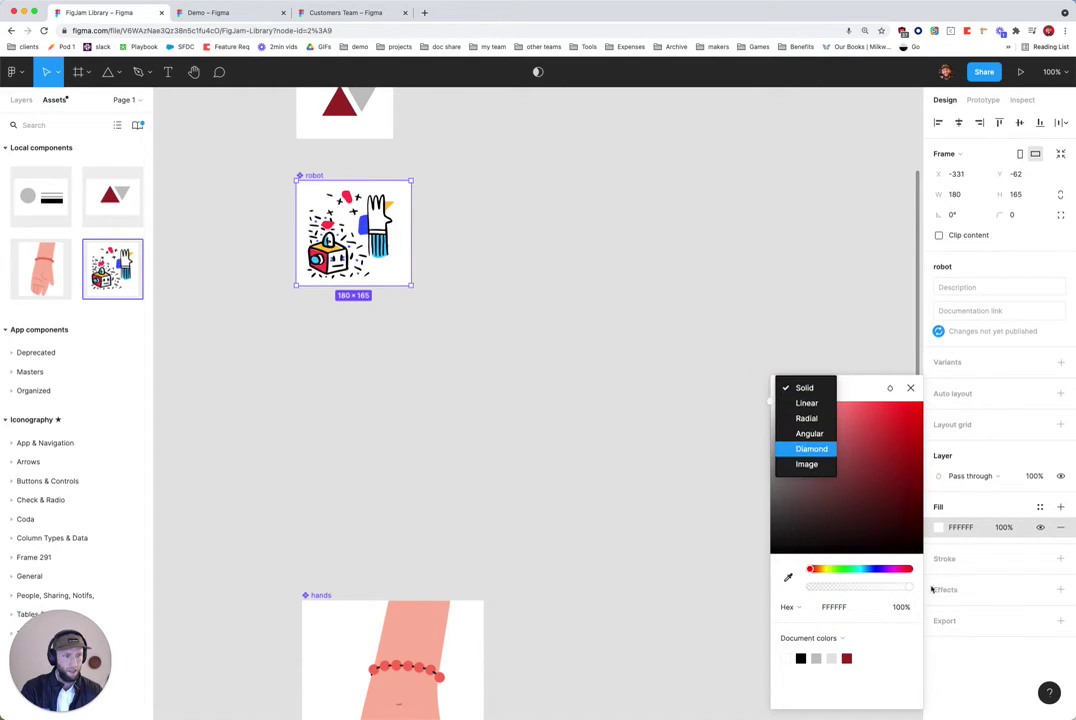
{"action": "left_click", "coordinate": [865, 591]}
{"action": "left_click_drag", "start_coordinate": [903, 588], "coordinate": [614, 583]}
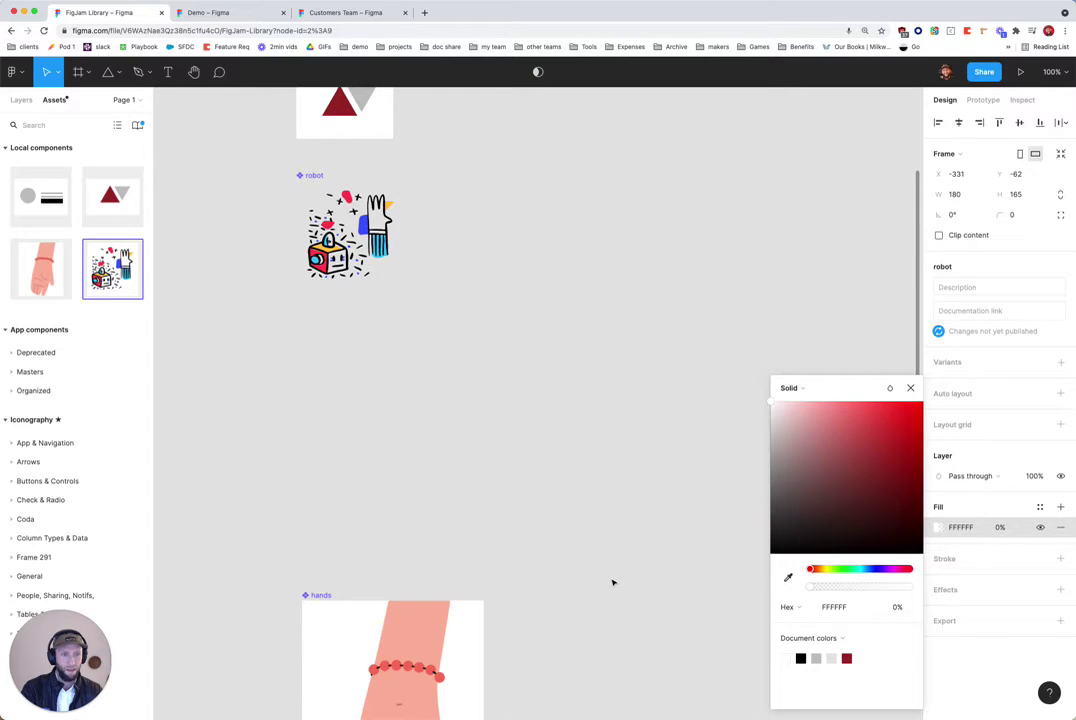
Remove the white fill from the hands frame.
{"action": "left_click", "coordinate": [416, 384]}
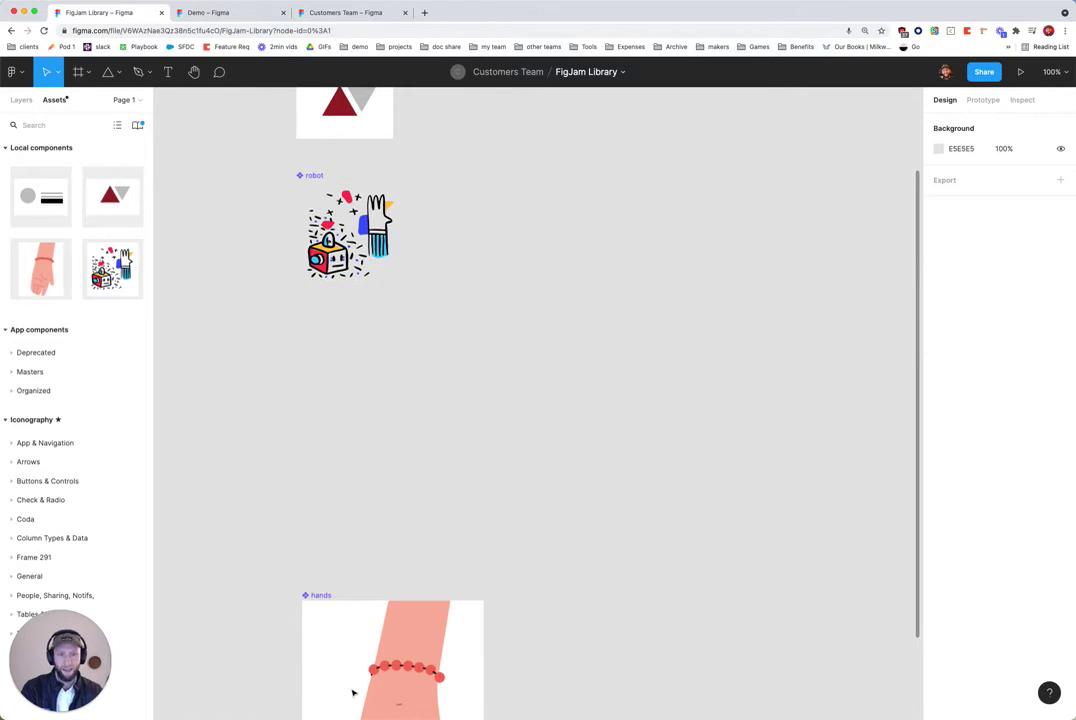
{"action": "scroll", "coordinate": [352, 692], "scroll_direction": "down", "scroll_amount": 3}
{"action": "left_click", "coordinate": [321, 423]}
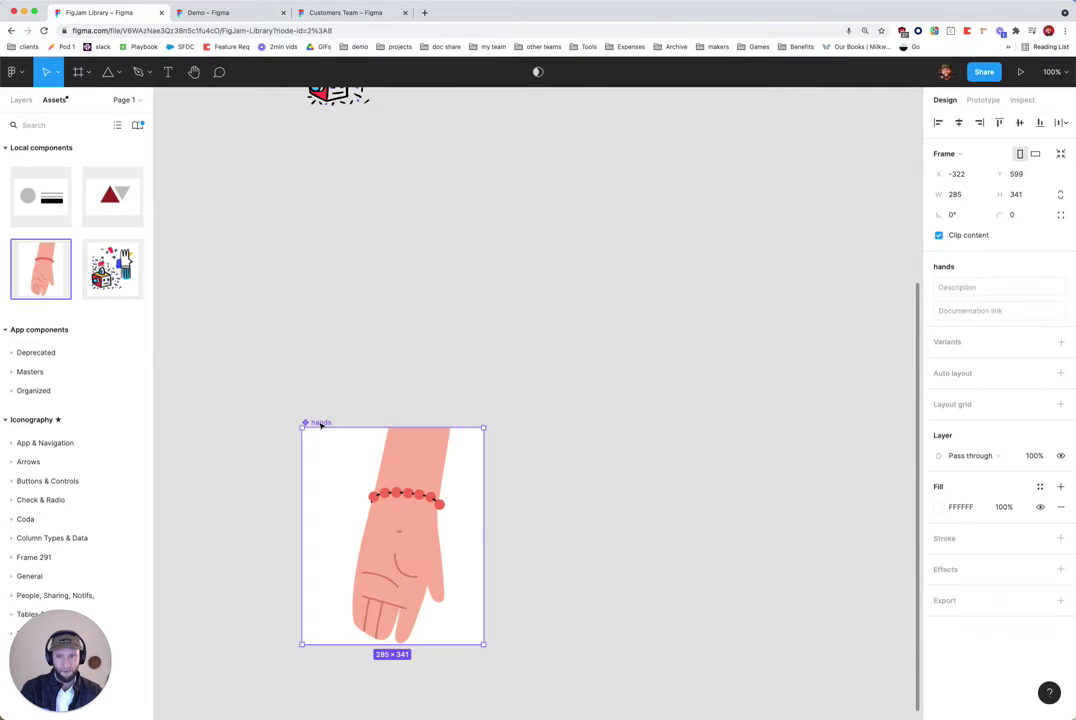
{"action": "left_click", "coordinate": [940, 511]}
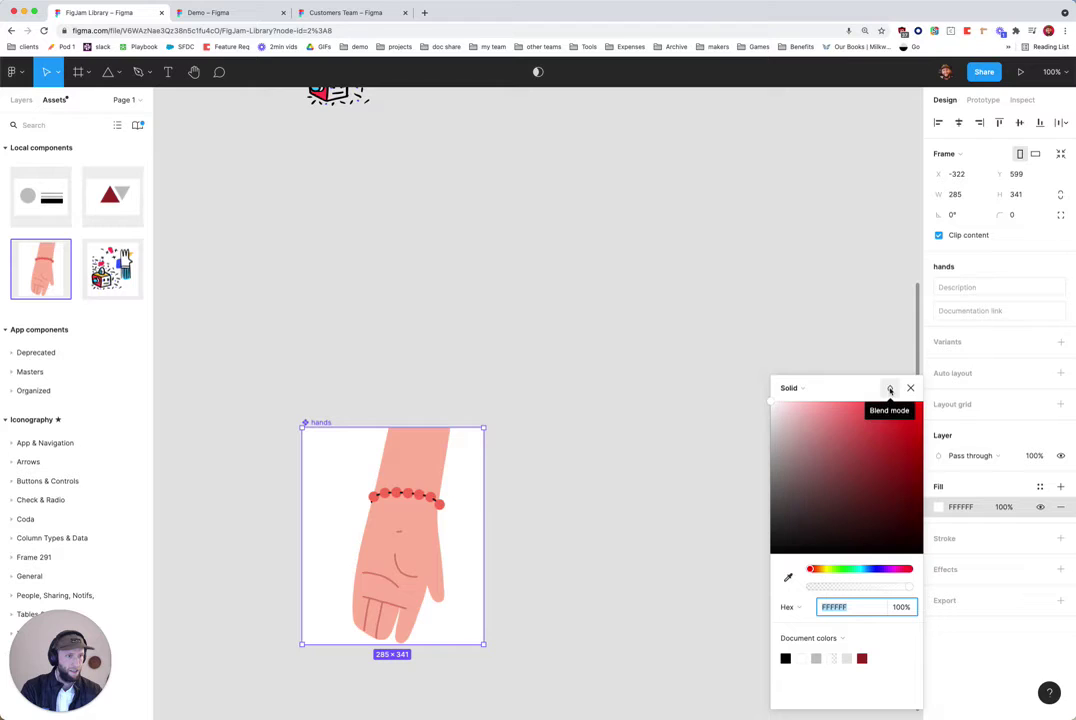
{"action": "left_click", "coordinate": [1062, 509]}
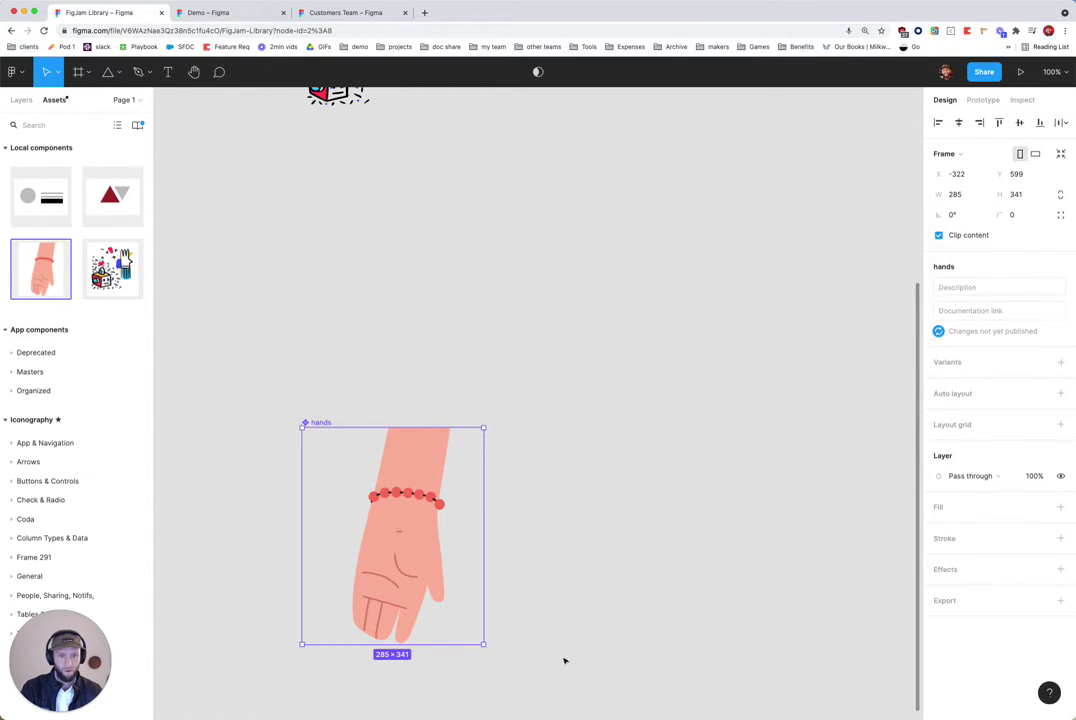
Scale the hand illustration to 82×90 and shrink the hands frame to 81×100.
{"action": "left_click_drag", "start_coordinate": [564, 661], "coordinate": [288, 430]}
{"action": "left_click_drag", "start_coordinate": [484, 644], "coordinate": [382, 521]}
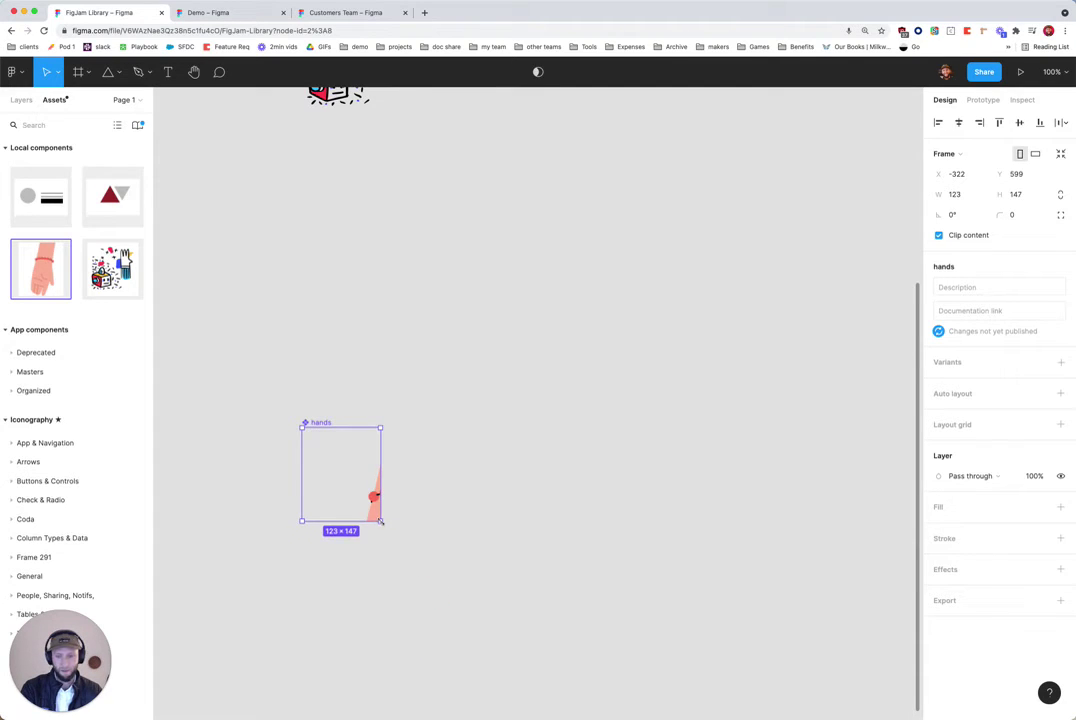
{"action": "key", "text": "super+z"}
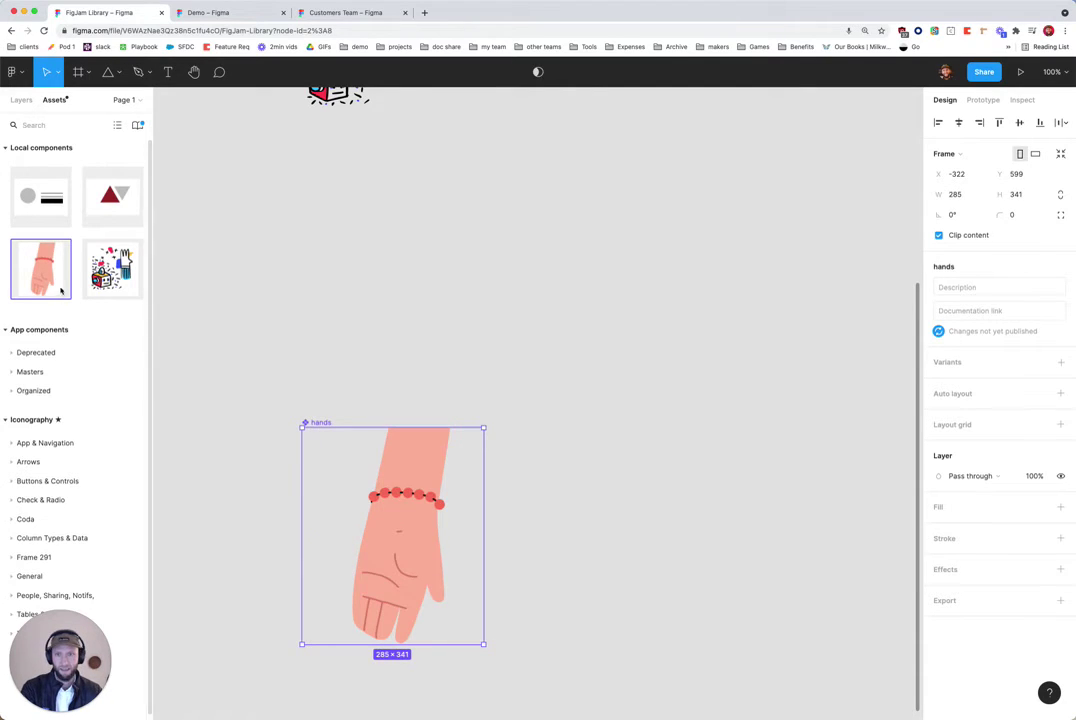
{"action": "left_click", "coordinate": [403, 568]}
{"action": "left_click_drag", "start_coordinate": [498, 643], "coordinate": [349, 485]}
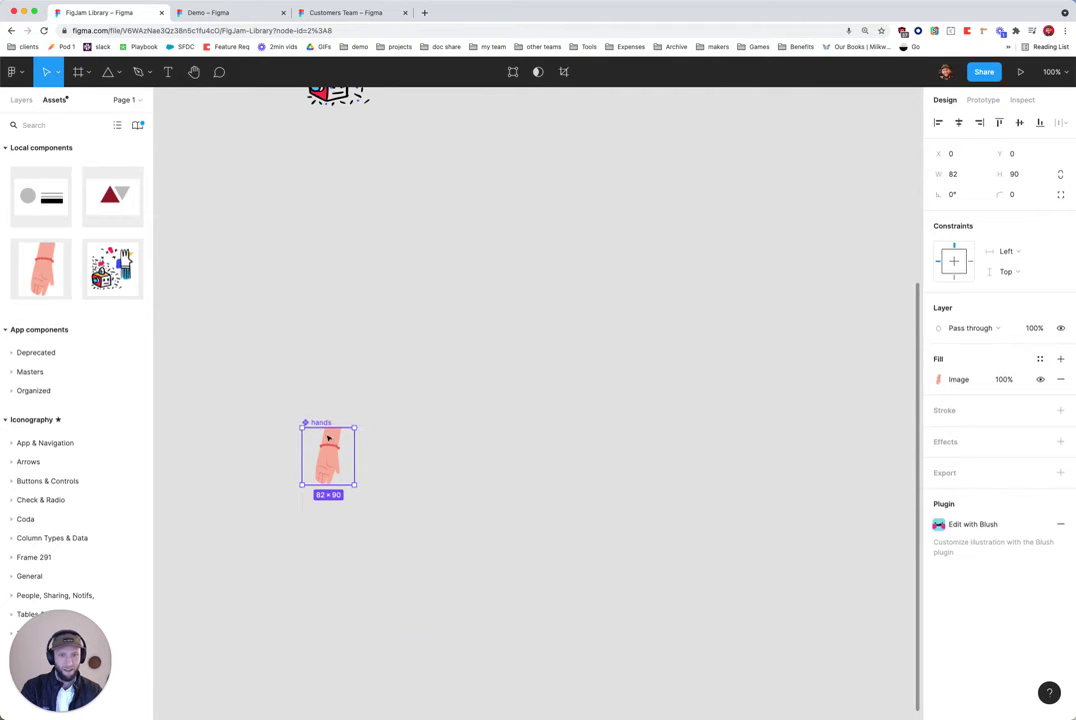
{"action": "left_click", "coordinate": [462, 625]}
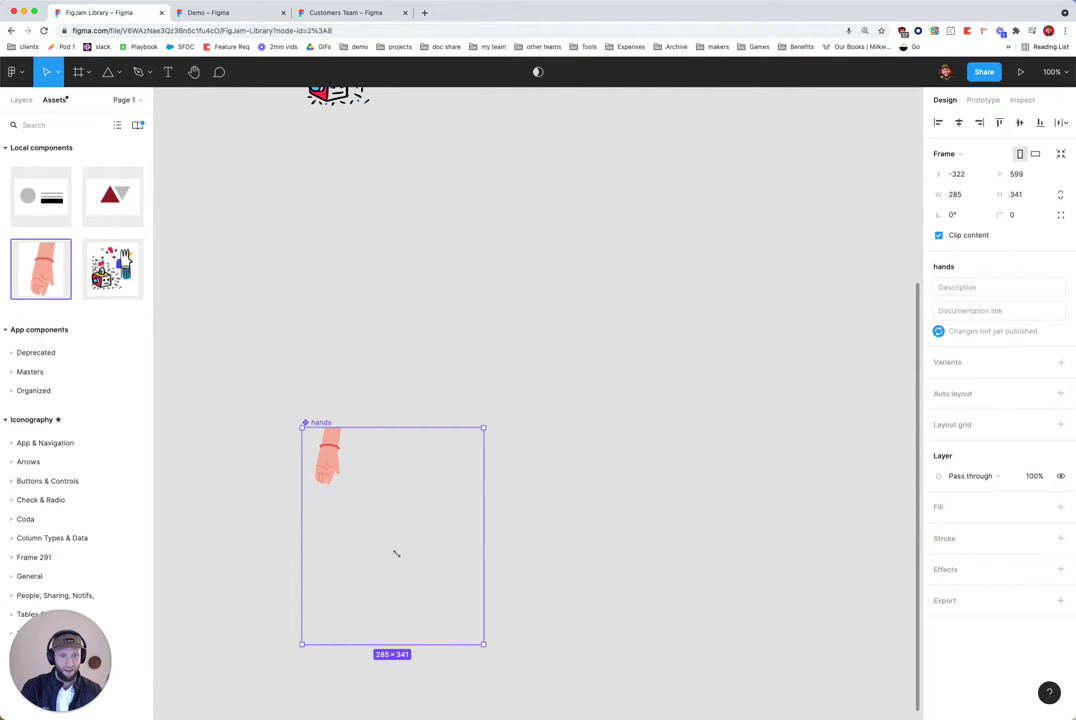
{"action": "left_click_drag", "start_coordinate": [396, 553], "coordinate": [352, 491]}
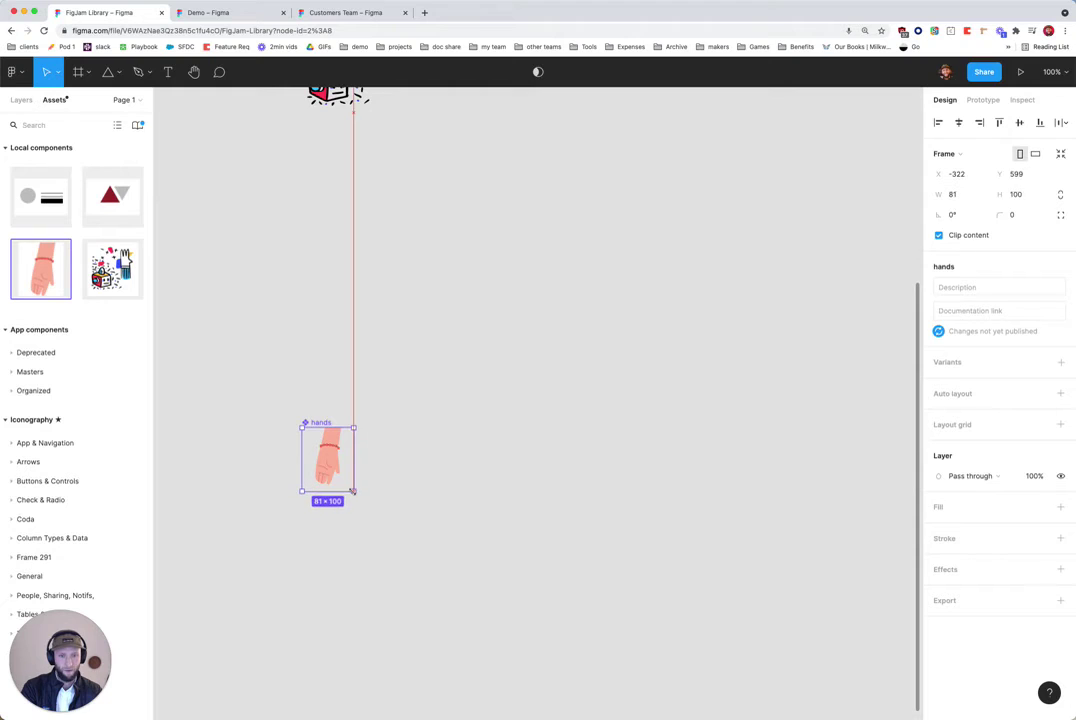
Publish the FigJam Library's 2 changes (resized hands and robot) and return to the Demo board.
{"action": "left_click", "coordinate": [137, 125]}
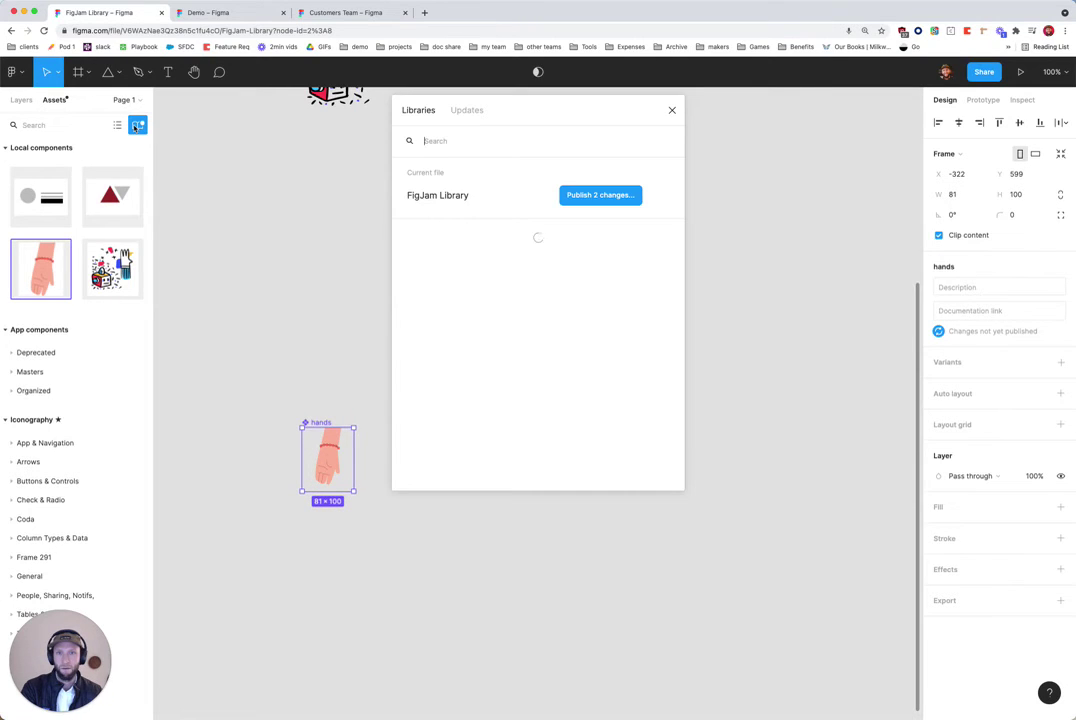
{"action": "left_click", "coordinate": [669, 196]}
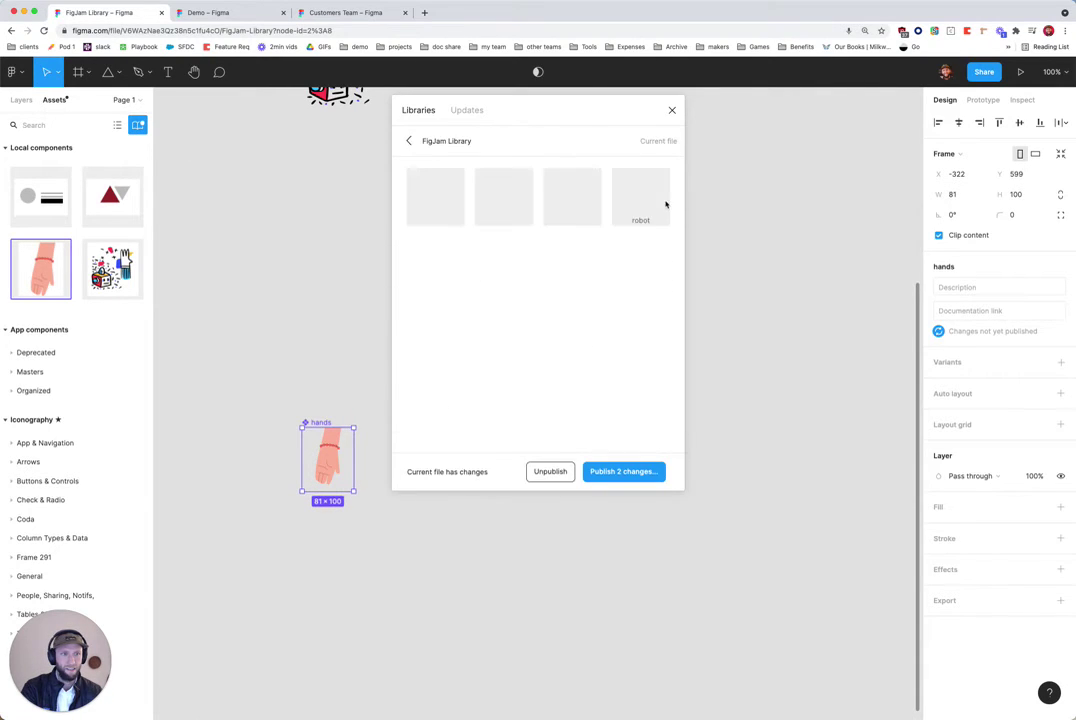
{"action": "left_click", "coordinate": [606, 476]}
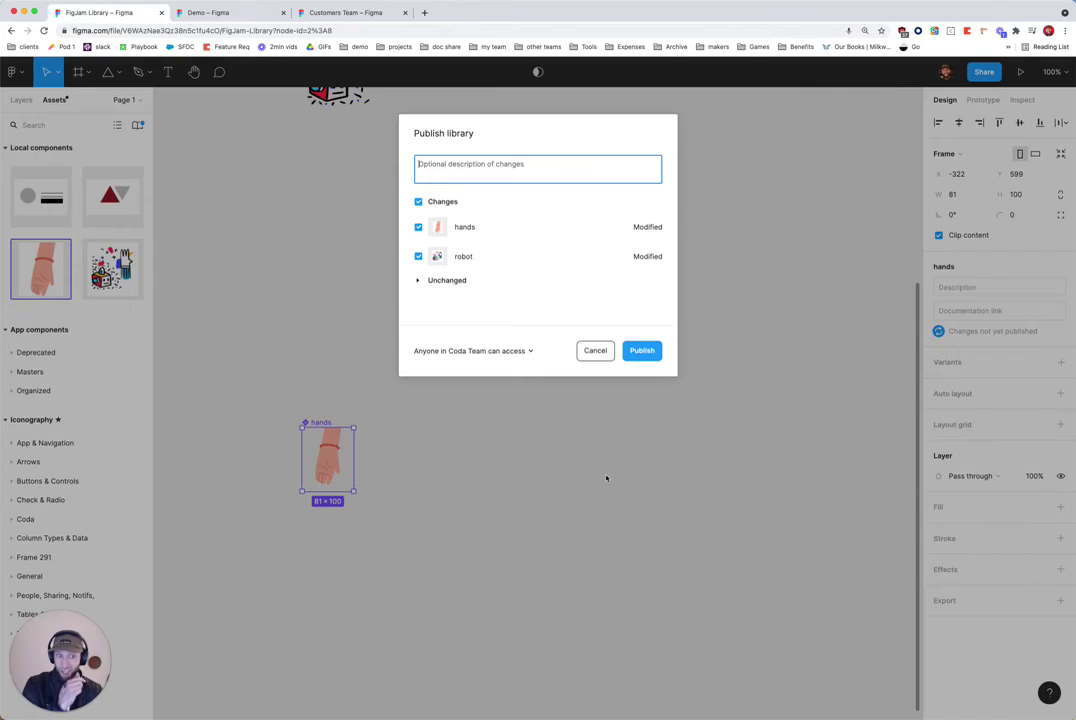
{"action": "left_click", "coordinate": [648, 352]}
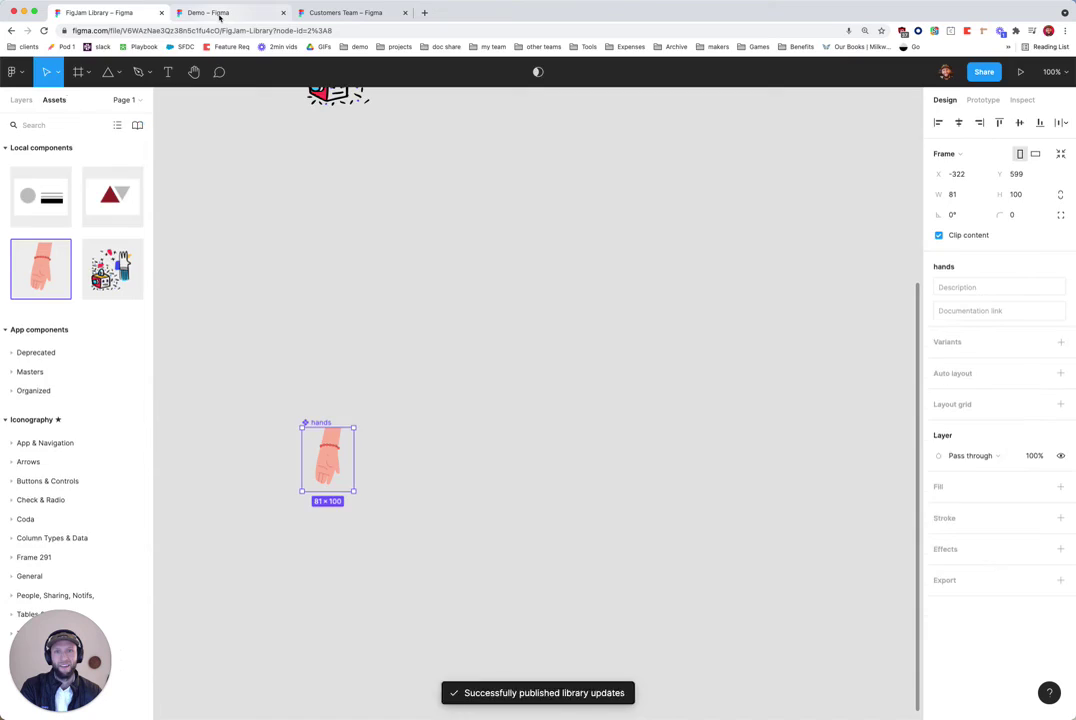
{"action": "left_click", "coordinate": [220, 14]}
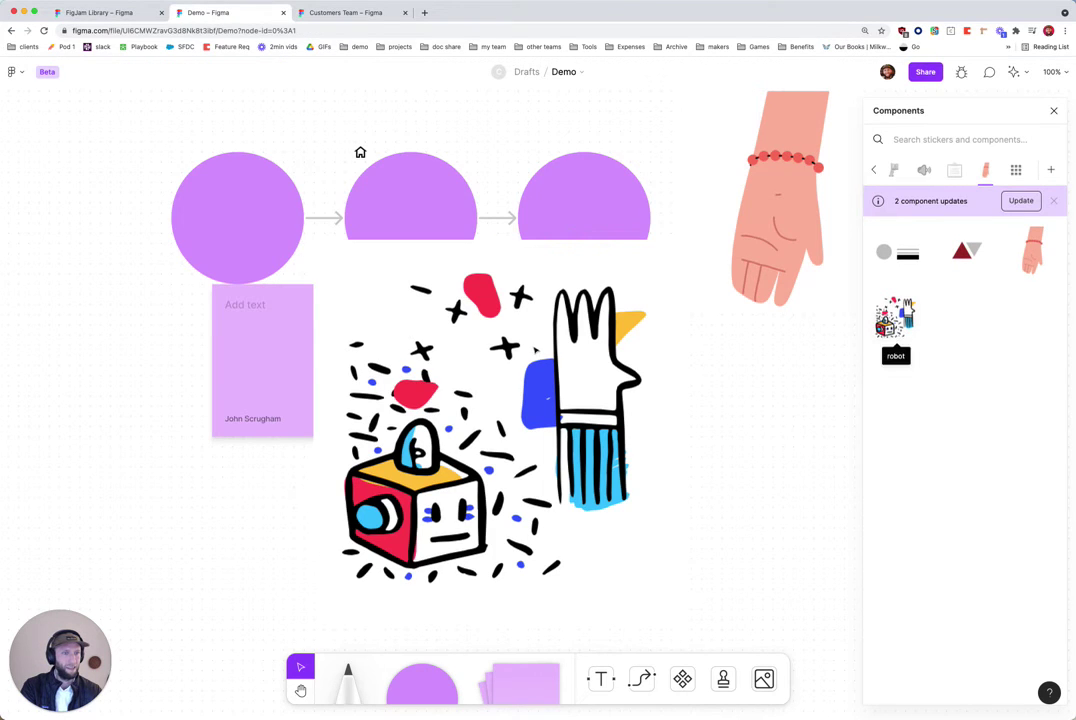
Place a small hand sticker on the robot illustration.
{"action": "left_click", "coordinate": [894, 317]}
{"action": "left_click", "coordinate": [780, 201]}
{"action": "left_click", "coordinate": [433, 335]}
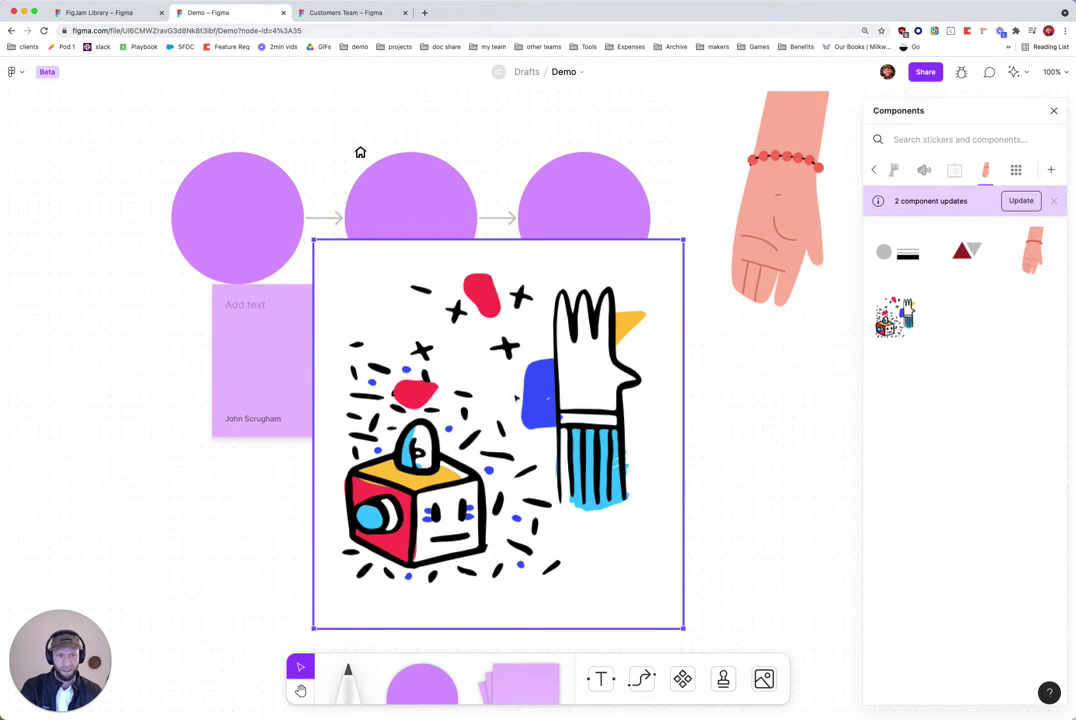
{"action": "left_click", "coordinate": [1034, 252]}
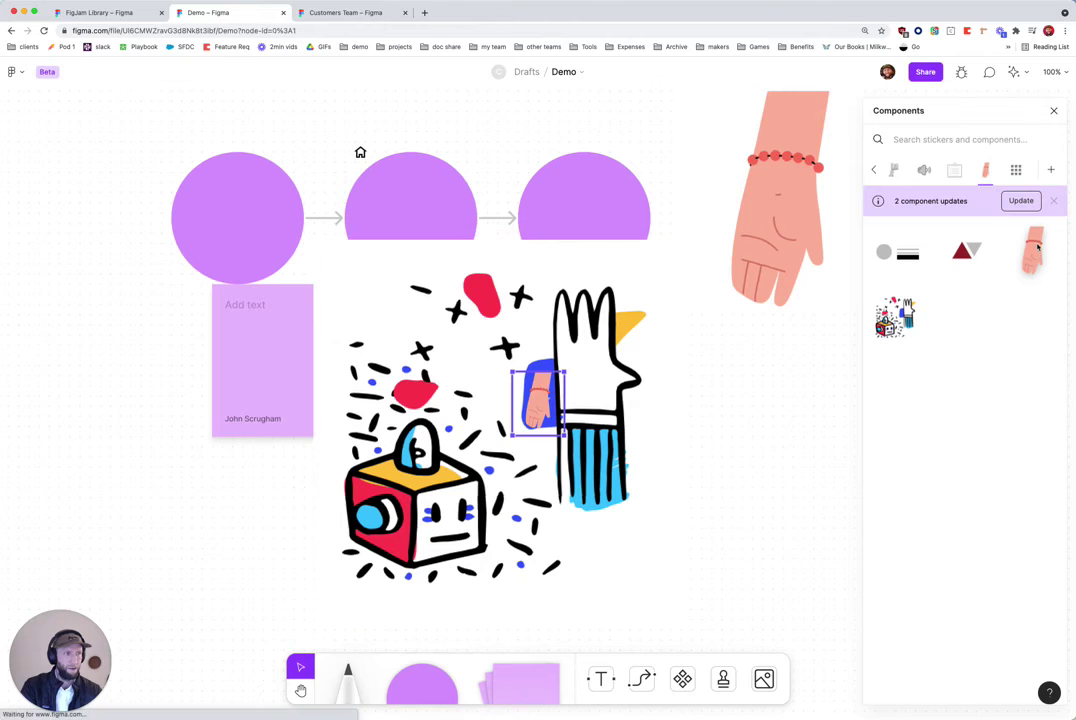
{"action": "key", "text": "Escape"}
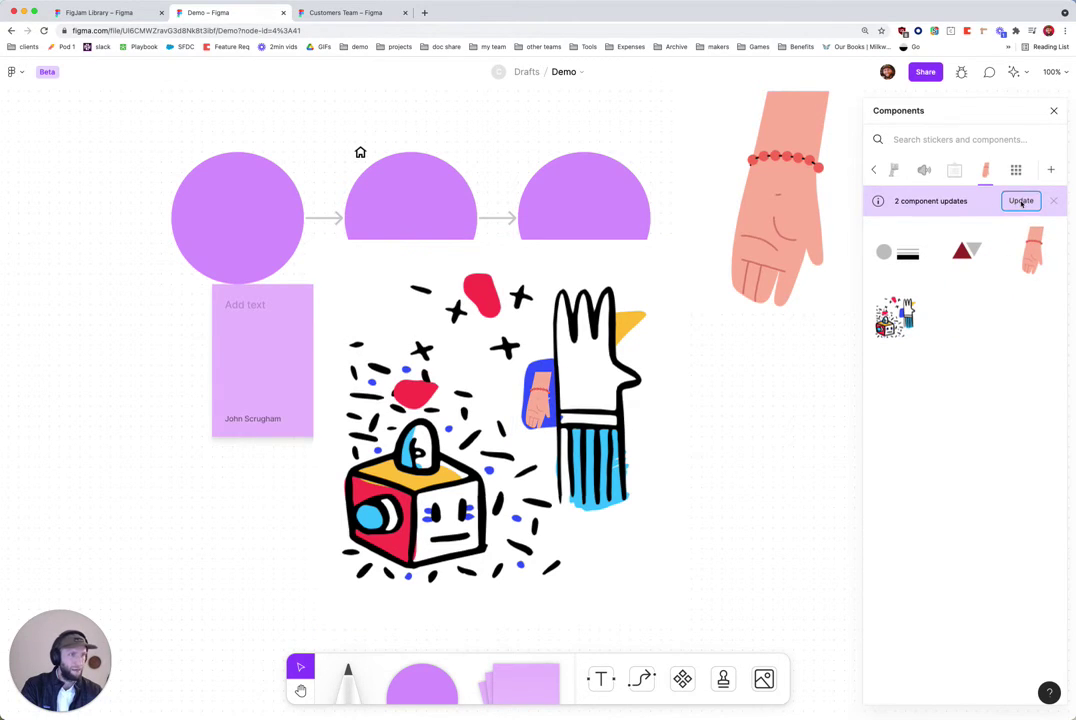
Apply the pending library updates and move the cube and lower hand stickers beside the third circle.
{"action": "left_click", "coordinate": [1021, 201]}
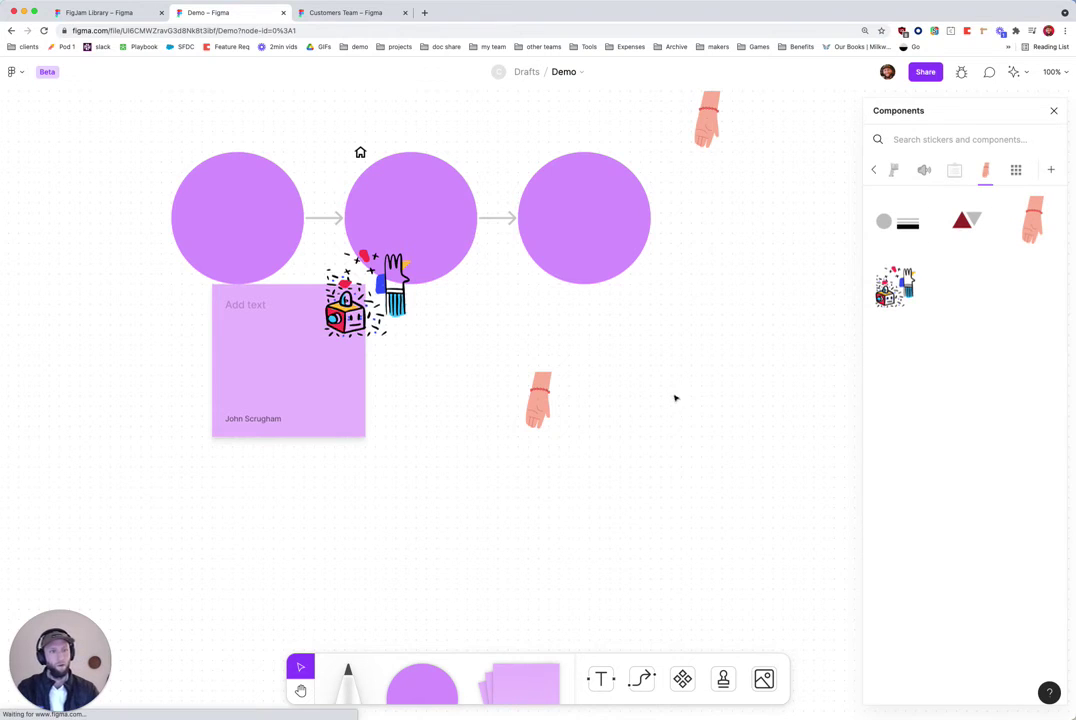
{"action": "left_click", "coordinate": [388, 305]}
{"action": "left_click_drag", "start_coordinate": [388, 305], "coordinate": [719, 245]}
{"action": "left_click_drag", "start_coordinate": [538, 400], "coordinate": [605, 315]}
{"action": "left_click", "coordinate": [447, 334]}
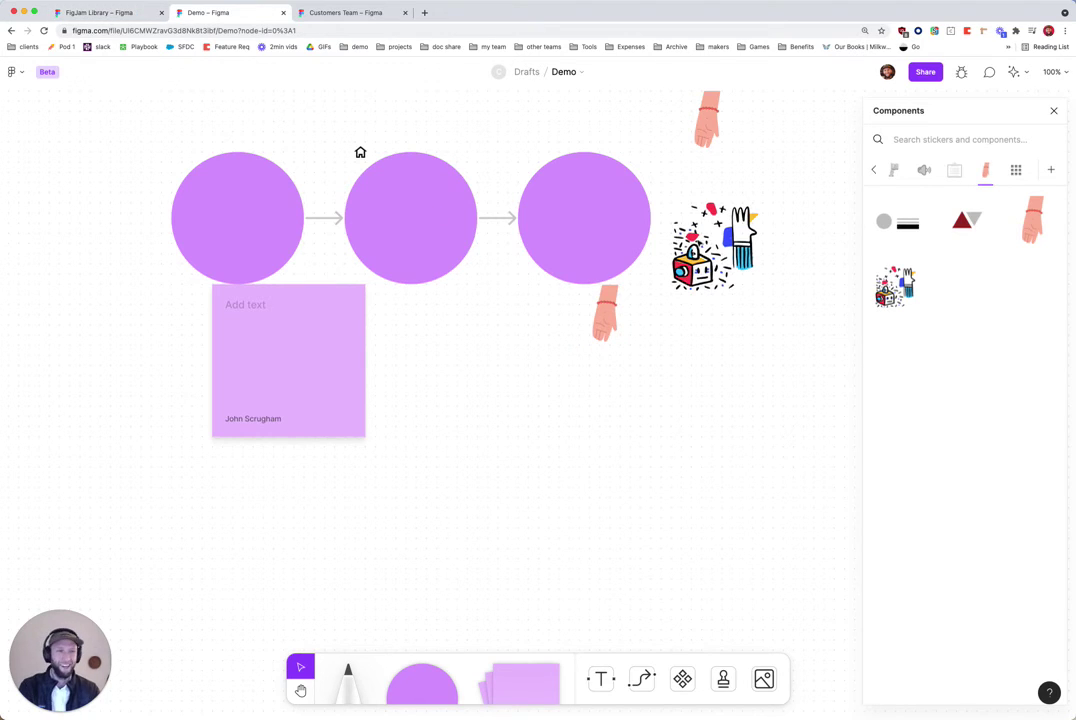
Nudge the cube up and rest a sideways-rotated hand sticker on the third circle's upper-left.
{"action": "left_click_drag", "start_coordinate": [716, 245], "coordinate": [716, 218]}
{"action": "left_click_drag", "start_coordinate": [609, 324], "coordinate": [547, 175]}
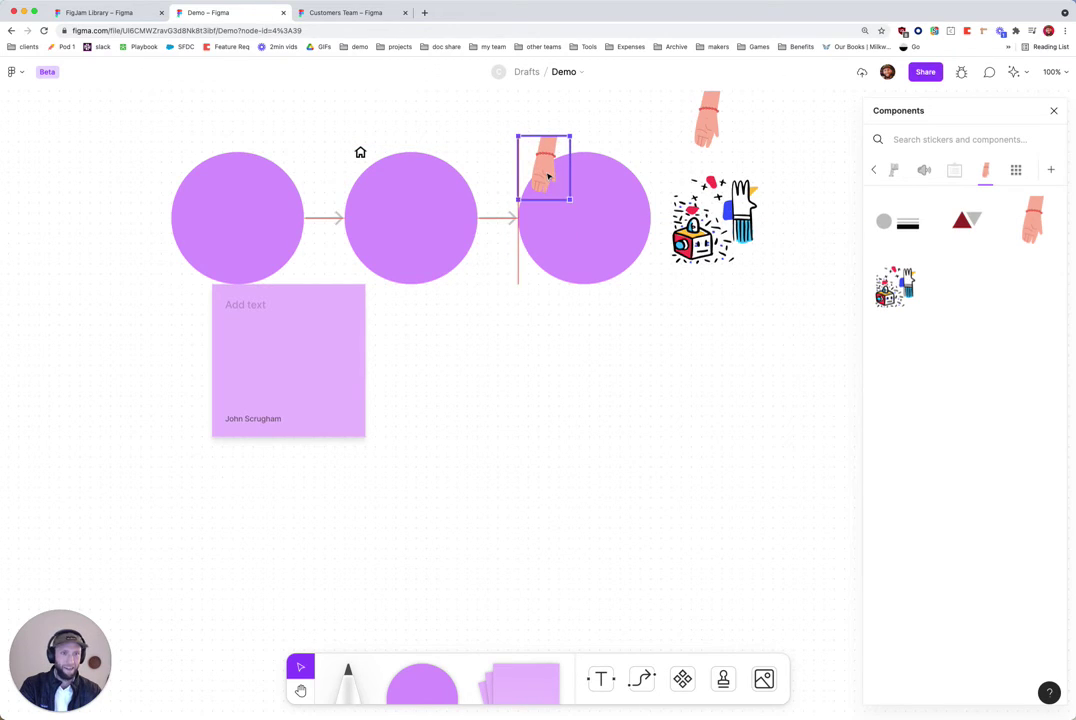
{"action": "left_click_drag", "start_coordinate": [492, 140], "coordinate": [466, 185]}
{"action": "left_click", "coordinate": [562, 353]}
Add an orange square labelled 'Product Roadmap' to the board.
{"action": "scroll", "coordinate": [427, 307], "scroll_direction": "down", "scroll_amount": 5}
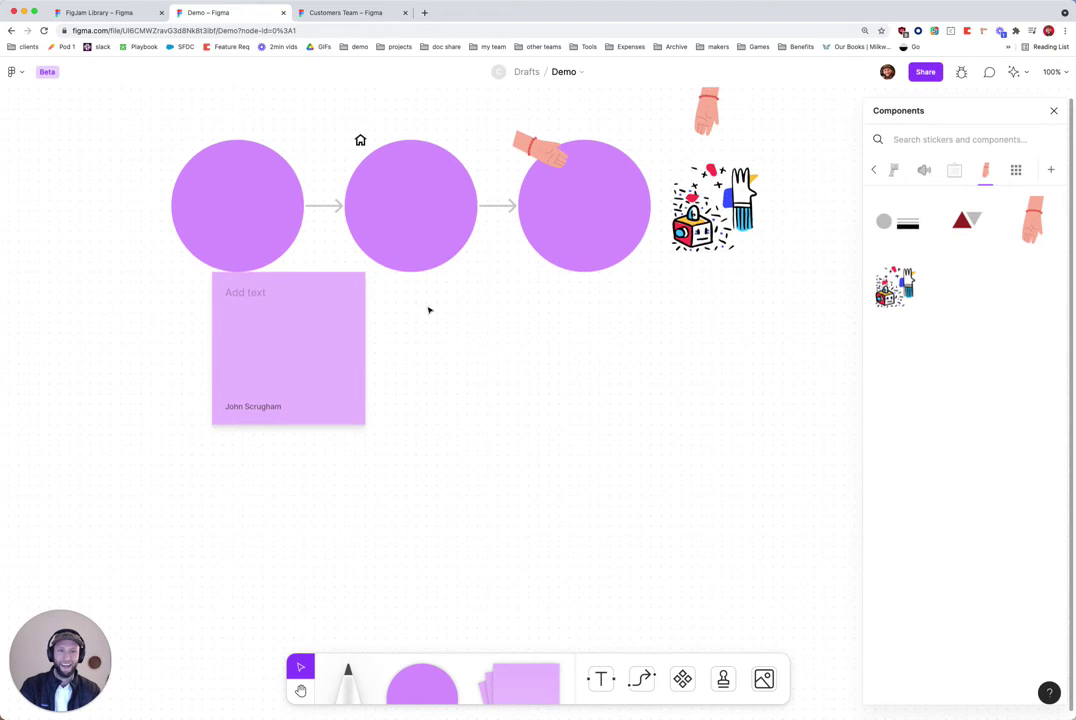
{"action": "left_click", "coordinate": [420, 681]}
{"action": "left_click", "coordinate": [383, 598]}
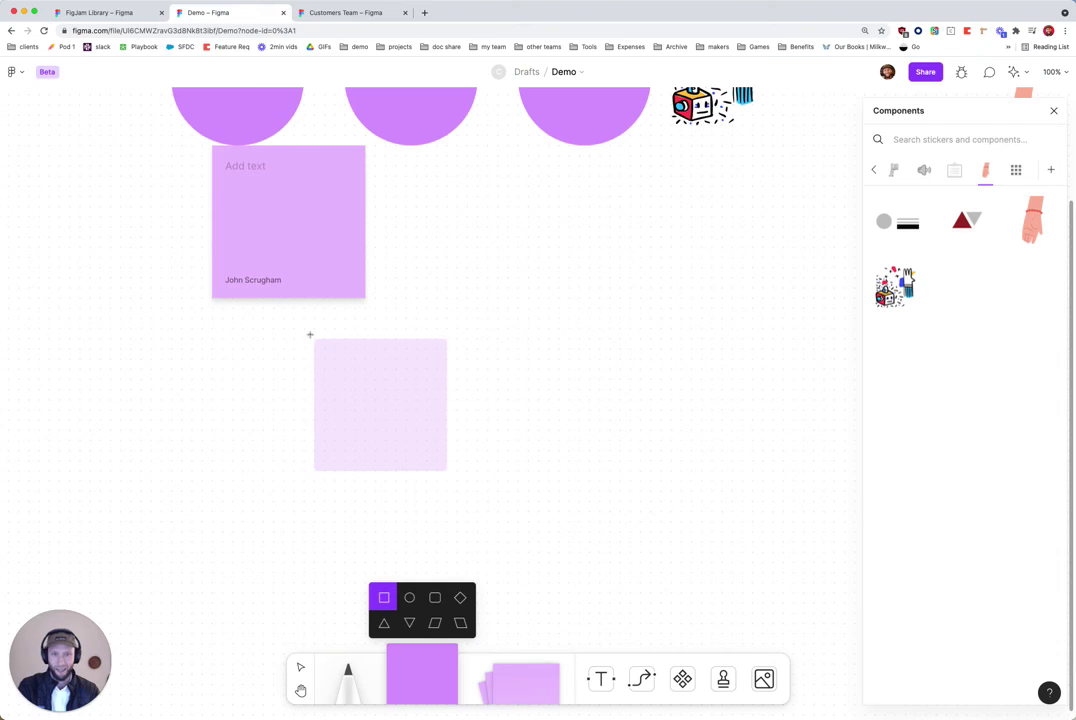
{"action": "left_click", "coordinate": [257, 372]}
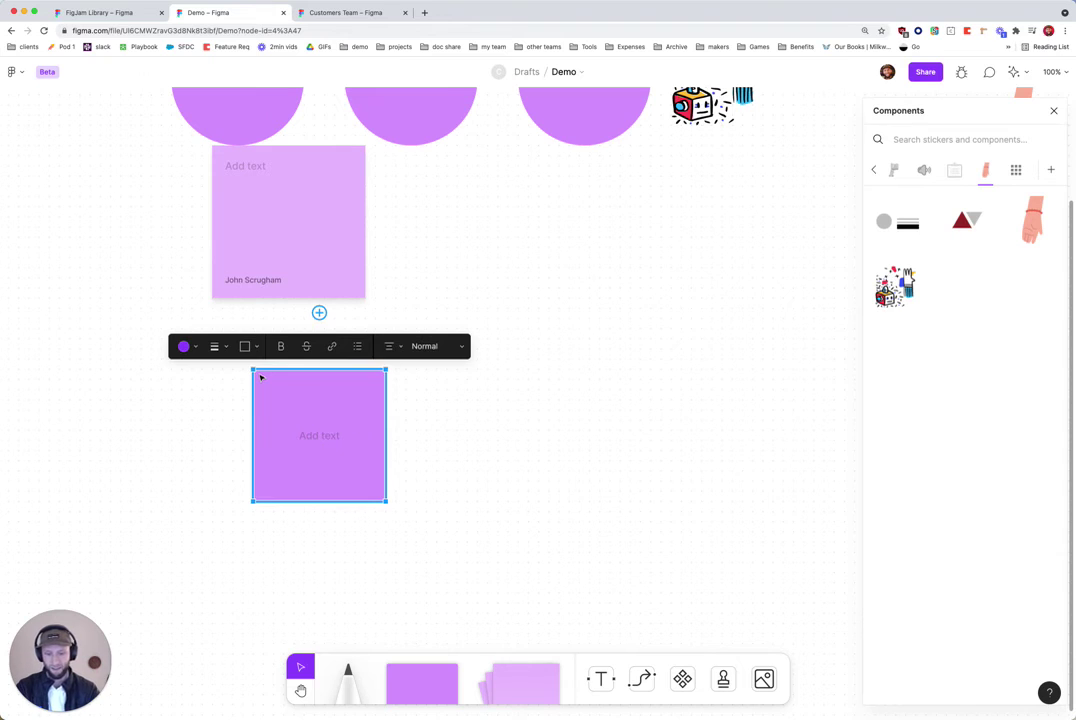
{"action": "type", "text": "Product"}
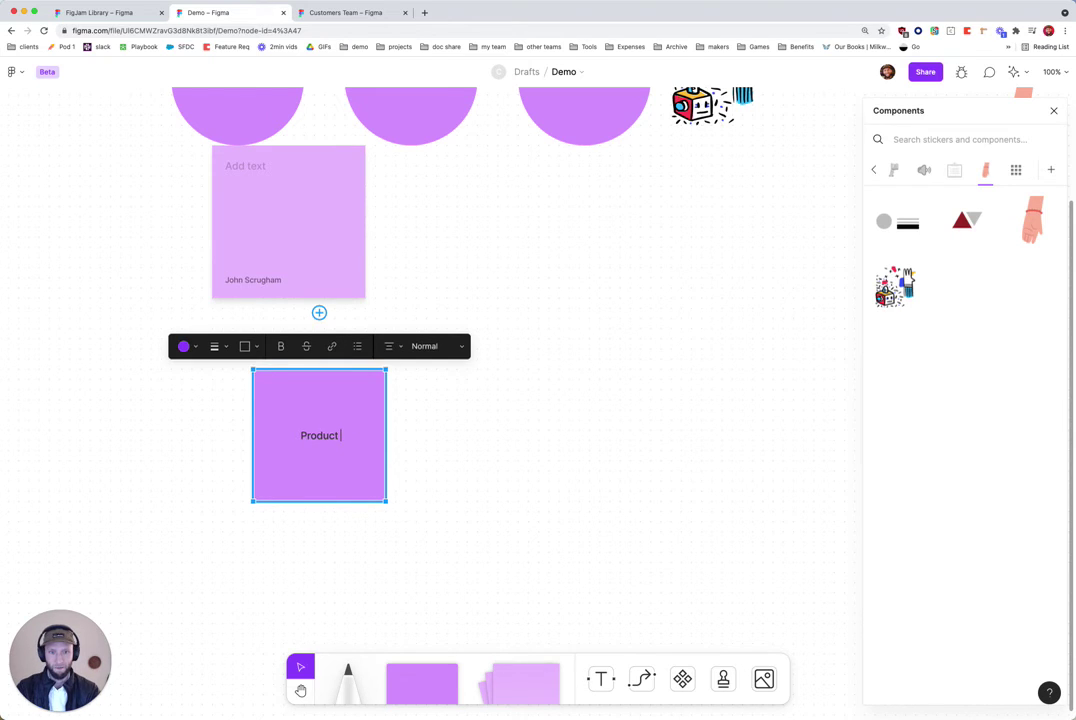
{"action": "type", "text": " Roadmap"}
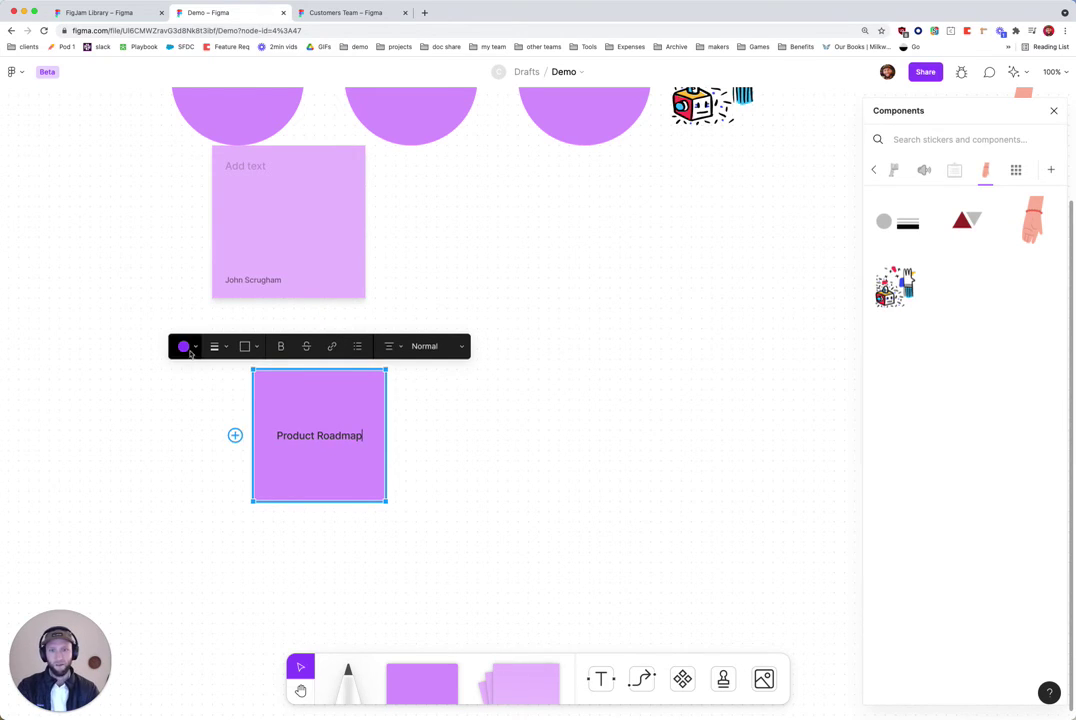
{"action": "left_click", "coordinate": [188, 349]}
{"action": "left_click", "coordinate": [155, 290]}
{"action": "left_click", "coordinate": [416, 374]}
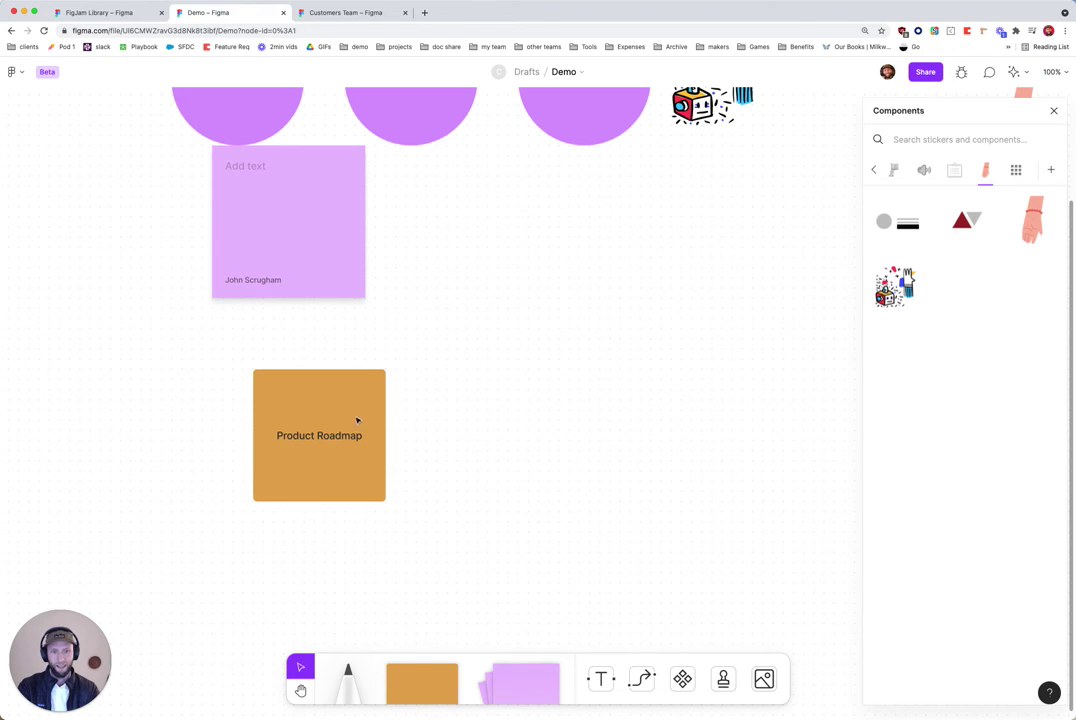
Duplicate the Product Roadmap square, relabel the copy 'People' and move it down-left.
{"action": "left_click", "coordinate": [345, 419]}
{"action": "left_click_drag", "start_coordinate": [352, 436], "coordinate": [538, 508]}
{"action": "double_click", "coordinate": [549, 526]}
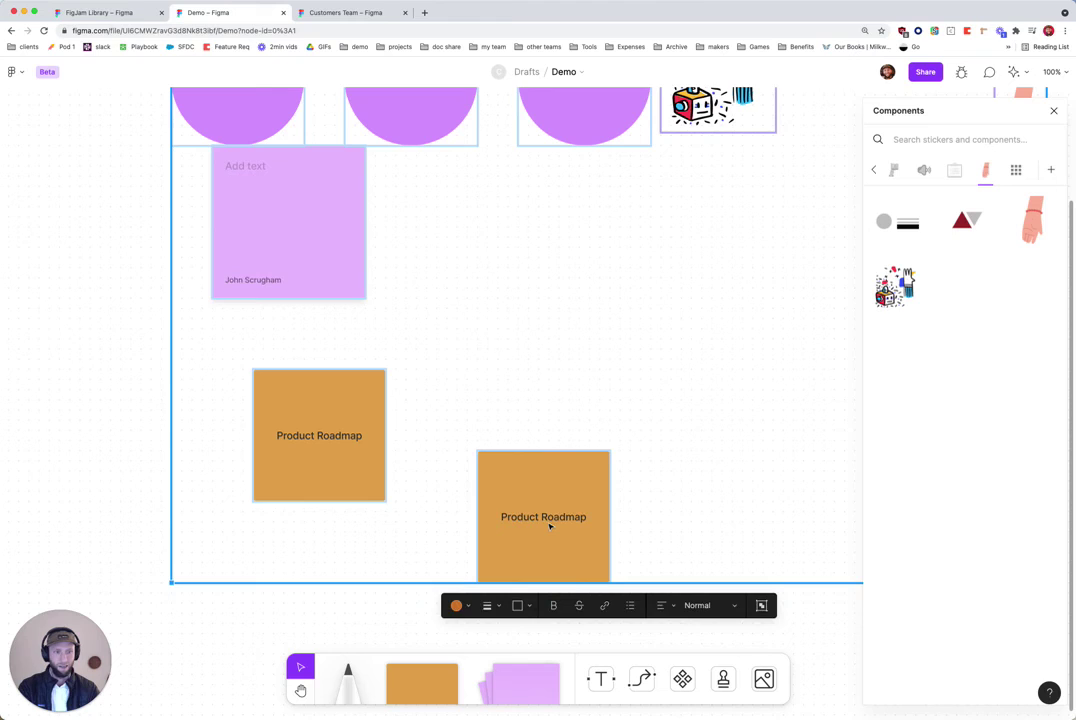
{"action": "type", "text": "People"}
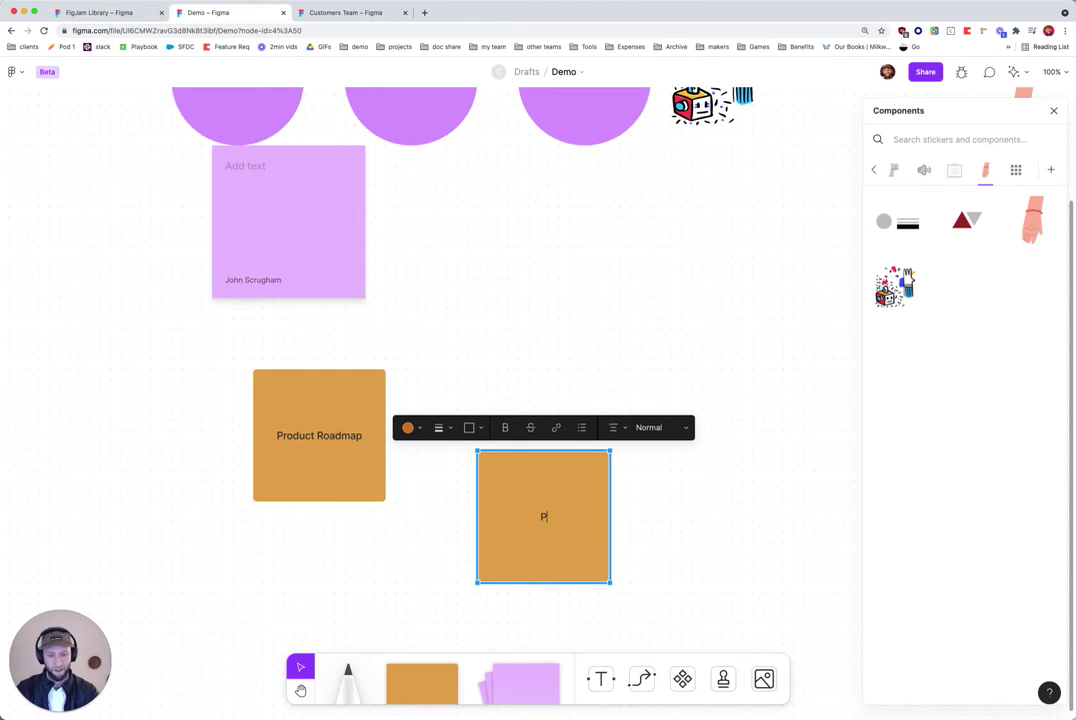
{"action": "key", "text": "Escape"}
{"action": "key", "text": "Escape"}
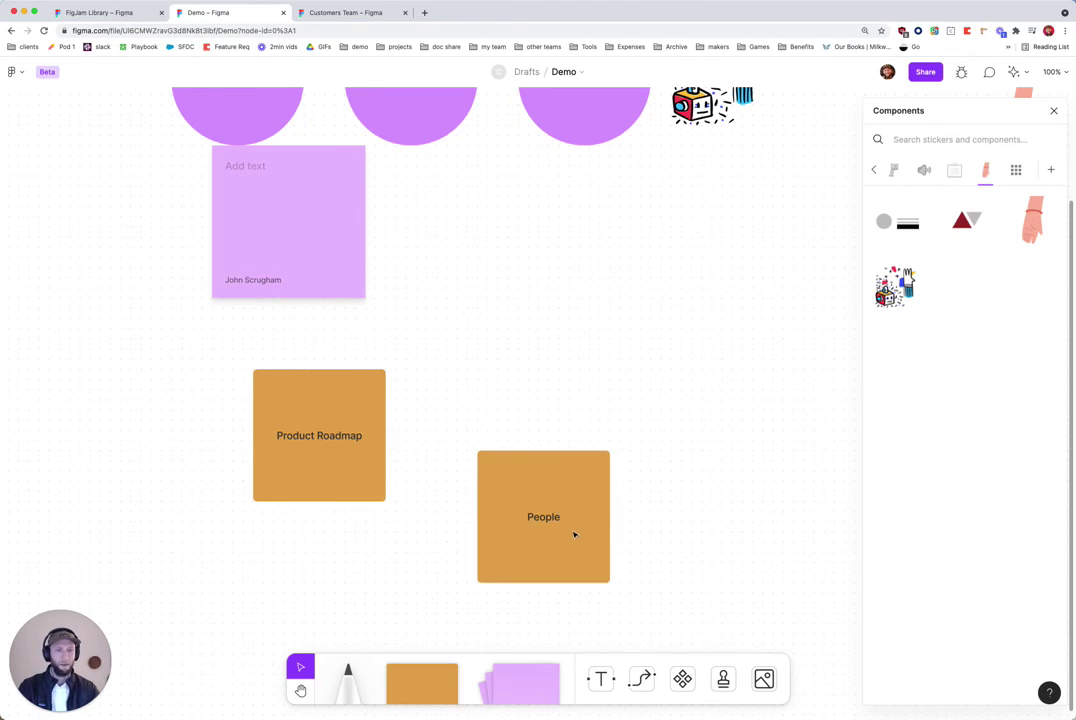
{"action": "left_click_drag", "start_coordinate": [521, 561], "coordinate": [481, 612]}
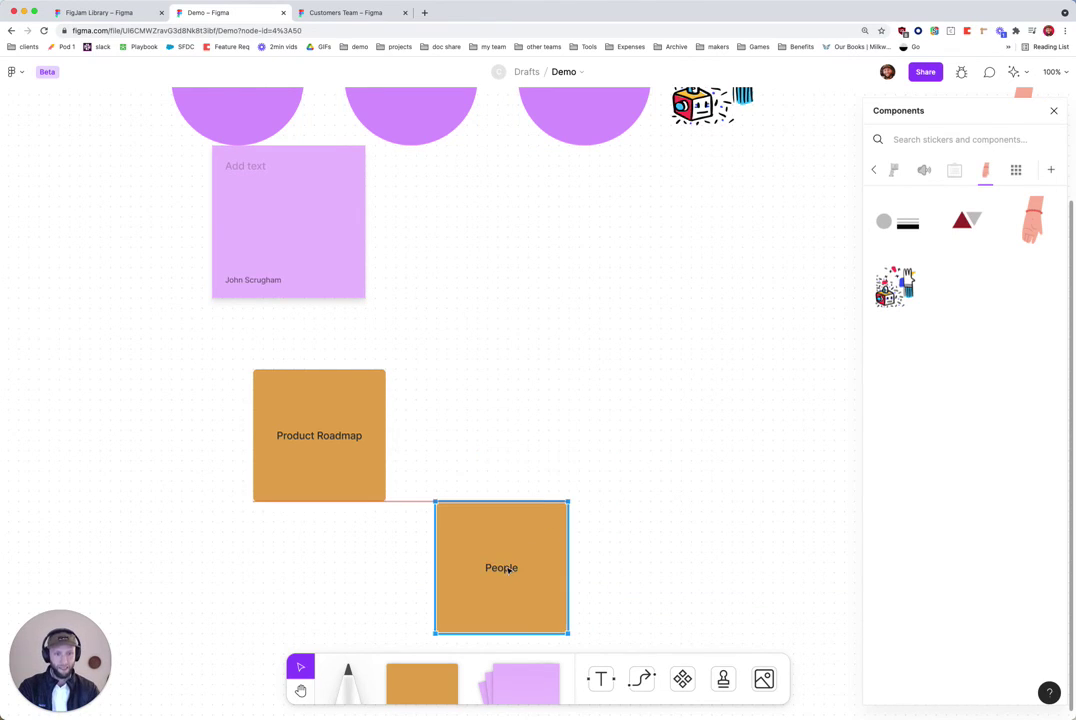
Add a connected square left of People labelled 'Resource Load' in orange-red.
{"action": "left_click", "coordinate": [419, 568]}
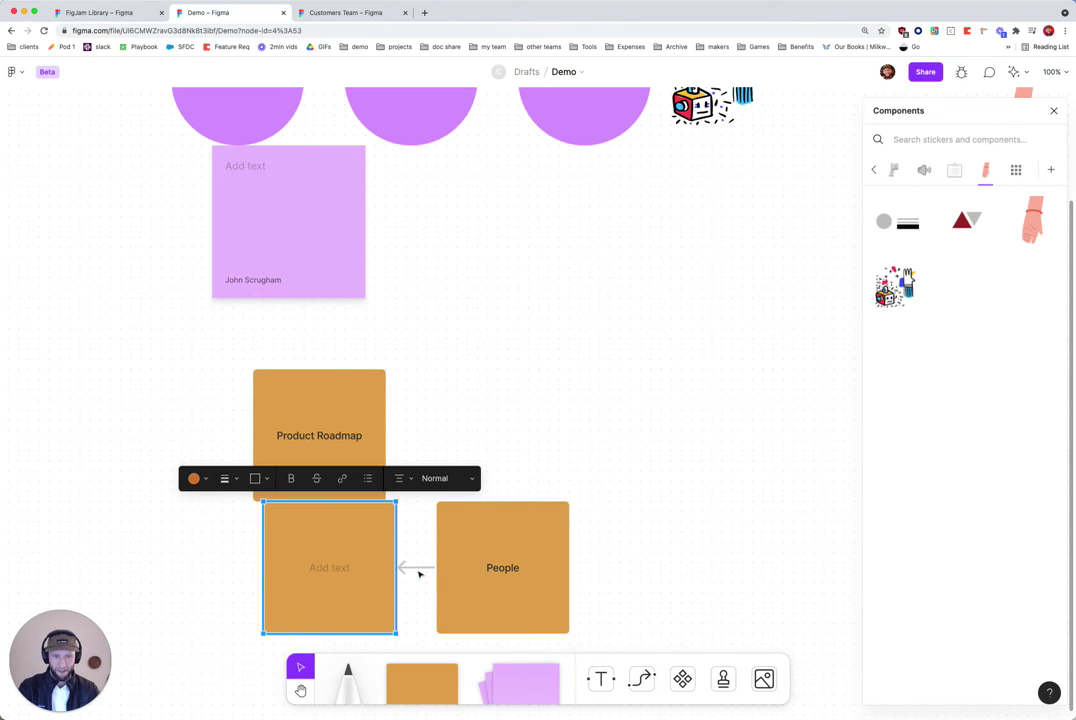
{"action": "left_click_drag", "start_coordinate": [293, 576], "coordinate": [172, 587]}
{"action": "left_click", "coordinate": [172, 587]}
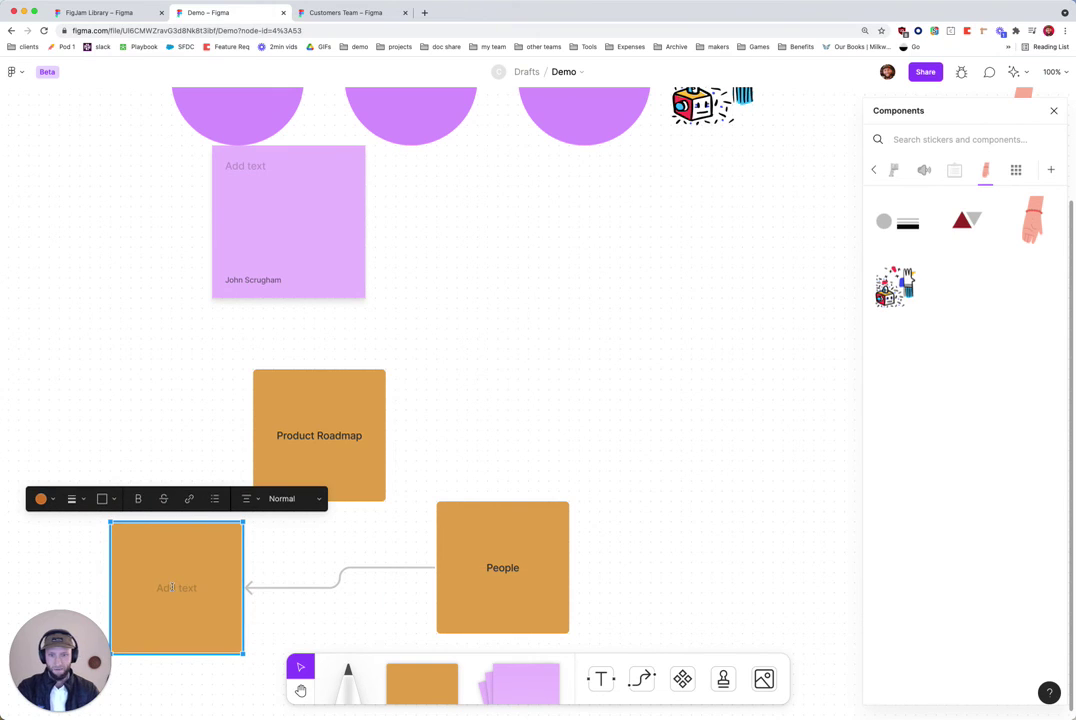
{"action": "type", "text": "Resource"}
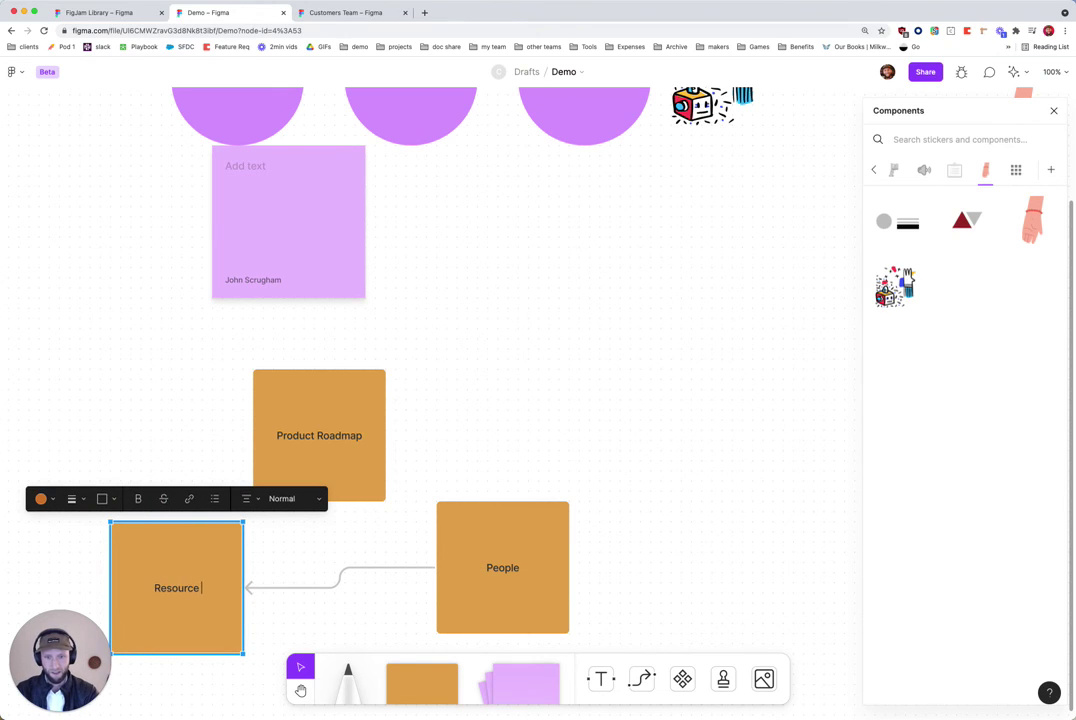
{"action": "type", "text": " Loas"}
{"action": "key", "text": "BackSpace"}
{"action": "key", "text": "BackSpace"}
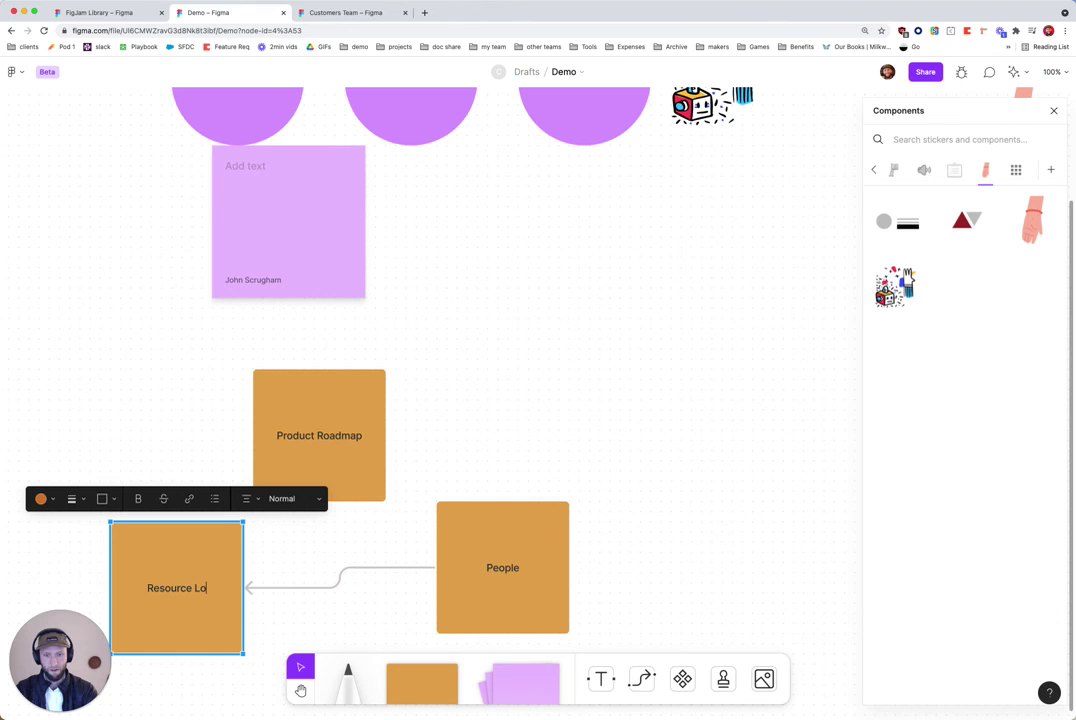
{"action": "type", "text": "ad"}
{"action": "left_click", "coordinate": [42, 499]}
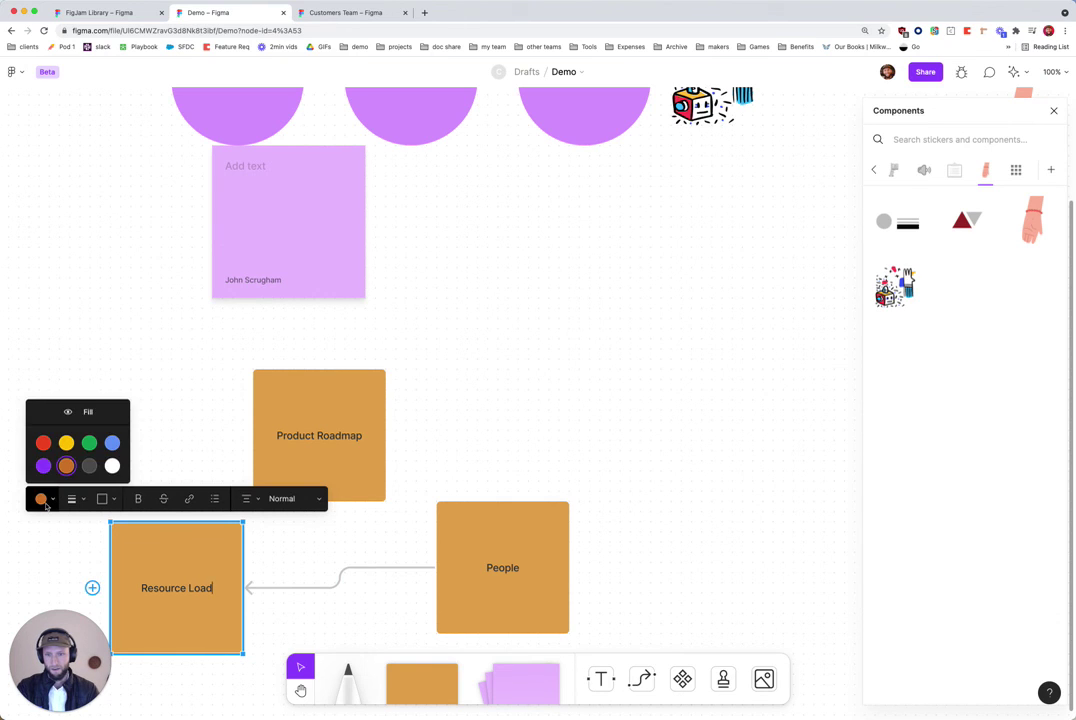
{"action": "left_click", "coordinate": [47, 445]}
{"action": "left_click", "coordinate": [655, 438]}
{"action": "scroll", "coordinate": [588, 463], "scroll_direction": "down", "scroll_amount": 5}
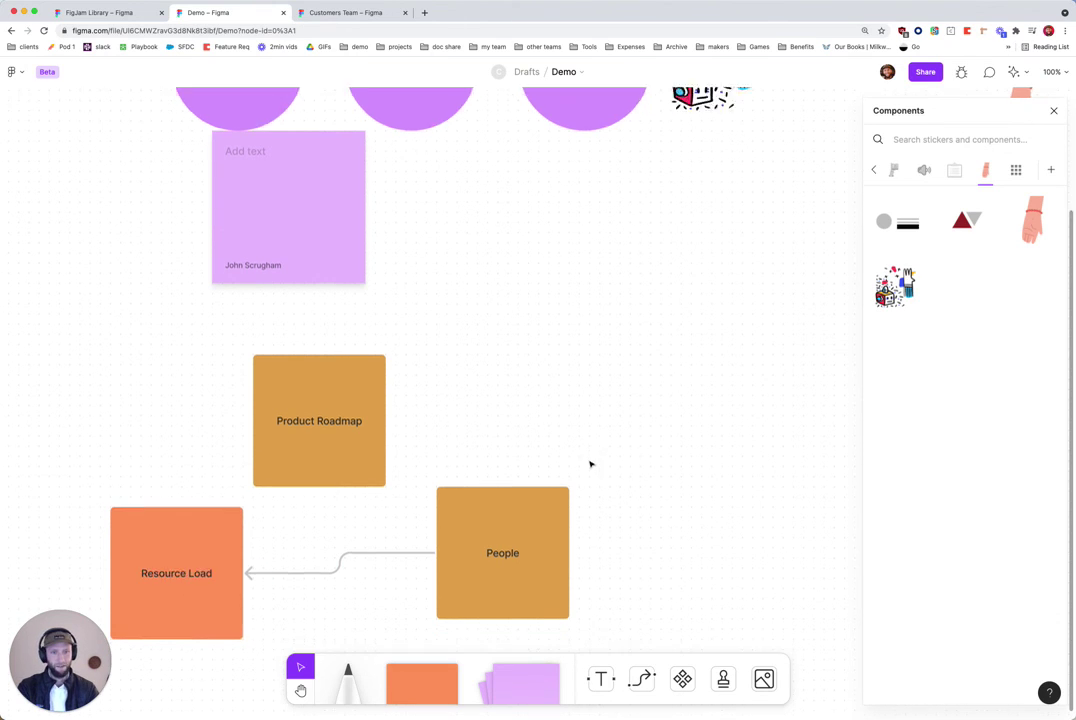
Place a hand sticker on the People square and the cube sticker beside Product Roadmap.
{"action": "scroll", "coordinate": [500, 400], "scroll_direction": "up", "scroll_amount": 6}
{"action": "scroll", "coordinate": [556, 397], "scroll_direction": "down", "scroll_amount": 4}
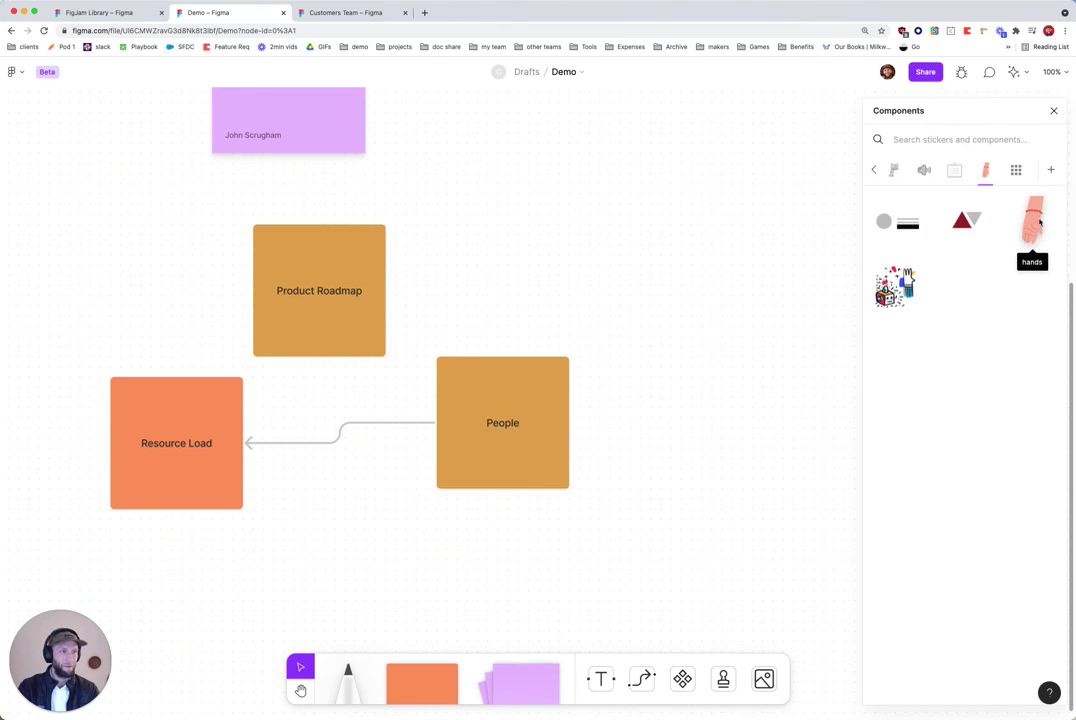
{"action": "left_click_drag", "start_coordinate": [1036, 226], "coordinate": [567, 458]}
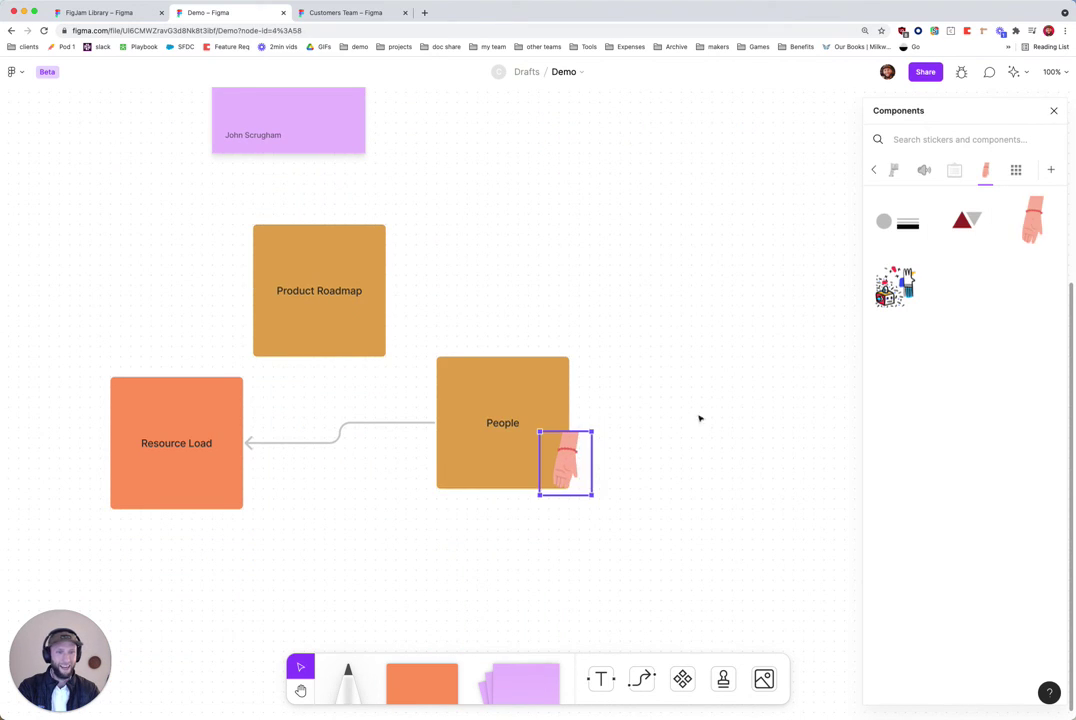
{"action": "left_click_drag", "start_coordinate": [895, 287], "coordinate": [357, 222]}
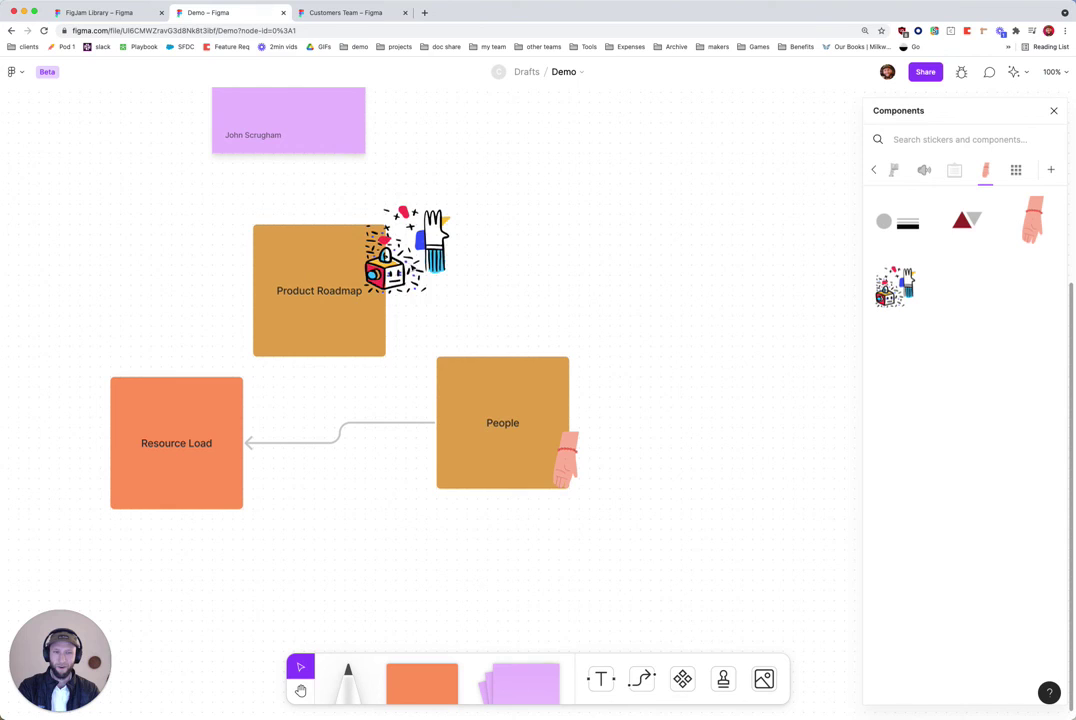
Move Resource Load level with People and nudge the cube sticker slightly right and down.
{"action": "left_click_drag", "start_coordinate": [207, 440], "coordinate": [177, 419]}
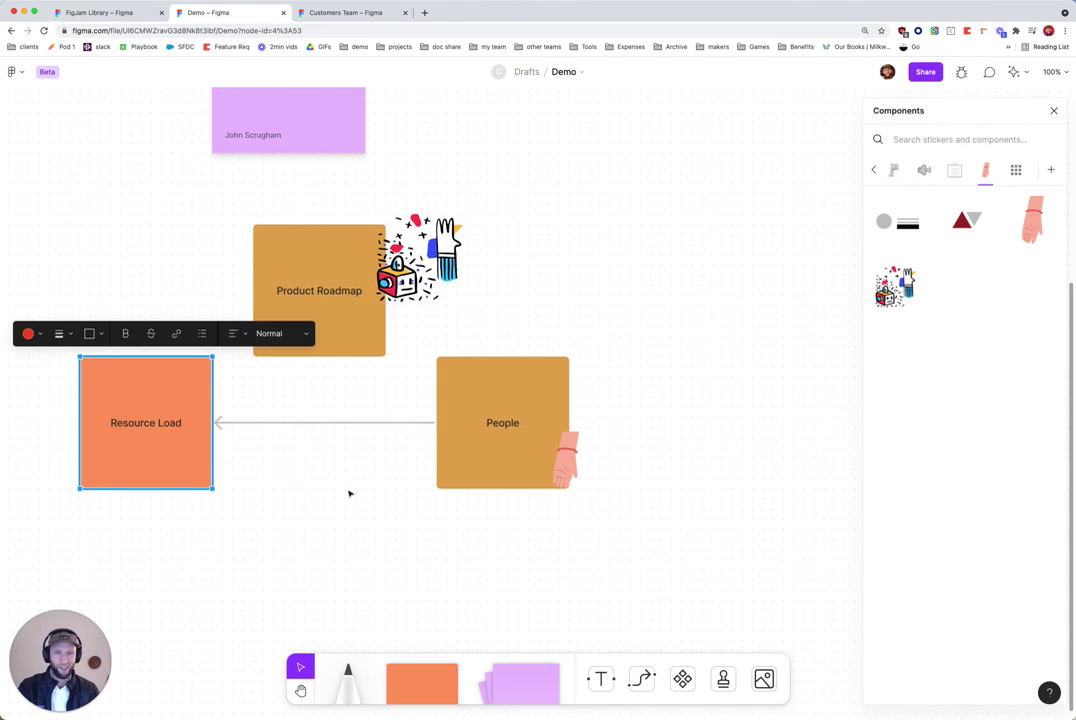
{"action": "left_click", "coordinate": [459, 453]}
{"action": "left_click", "coordinate": [330, 423]}
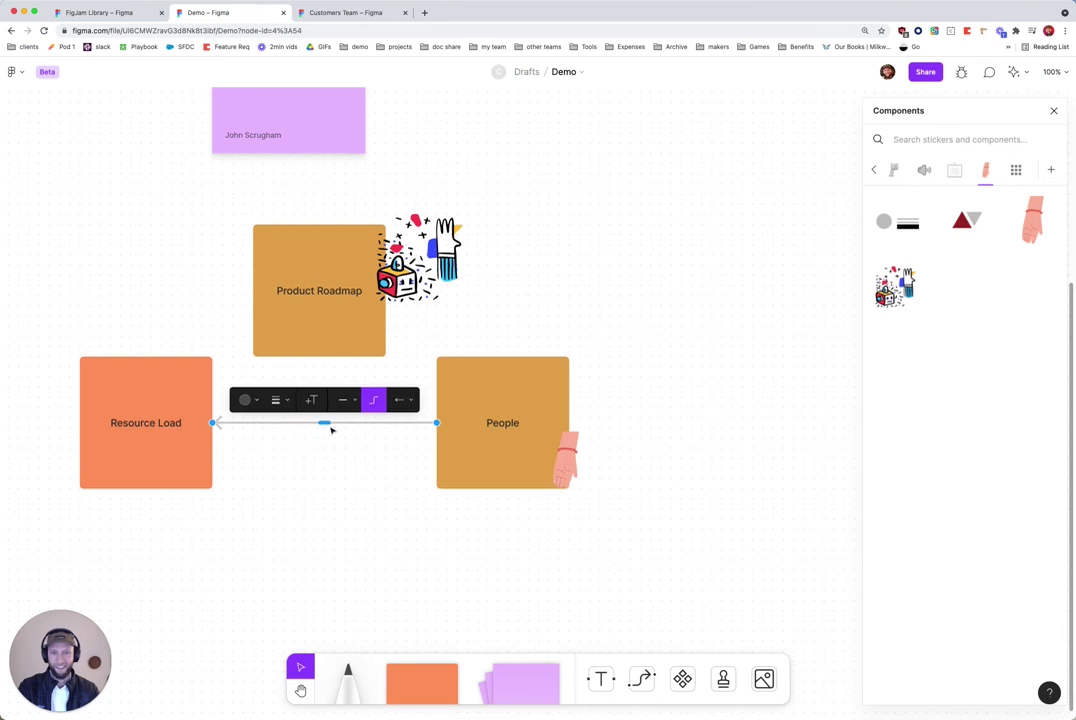
{"action": "left_click", "coordinate": [510, 270]}
{"action": "left_click_drag", "start_coordinate": [431, 280], "coordinate": [452, 291]}
Search 'coda' and place the Coda logo on Product Roadmap's corner.
{"action": "left_click", "coordinate": [950, 139]}
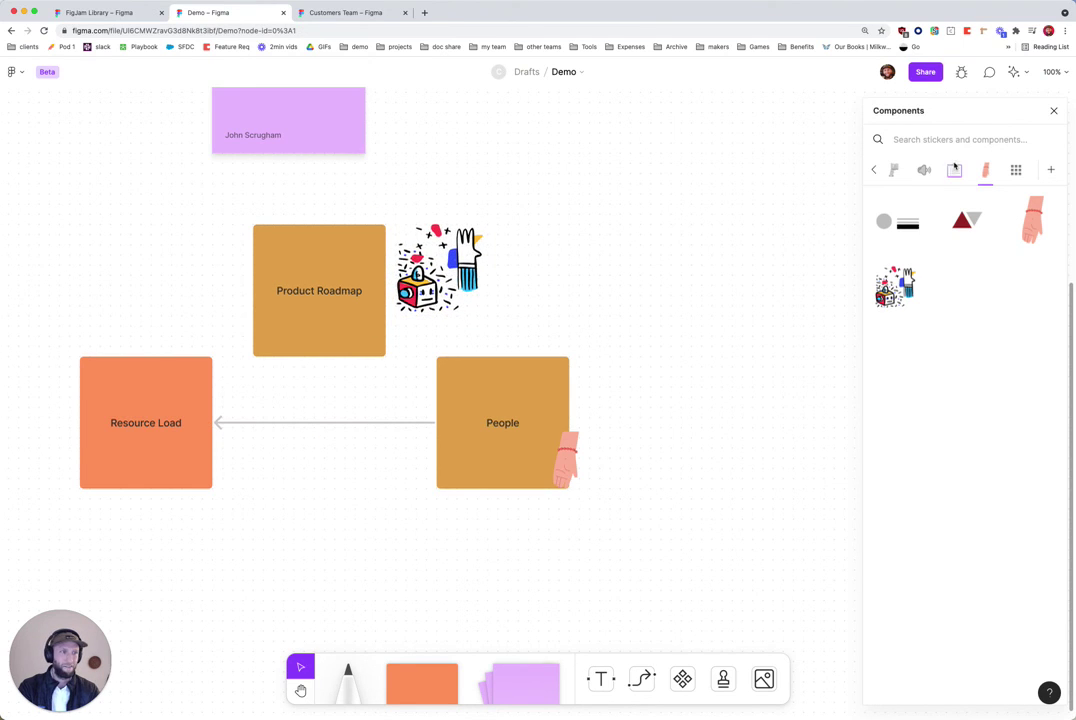
{"action": "type", "text": "coda"}
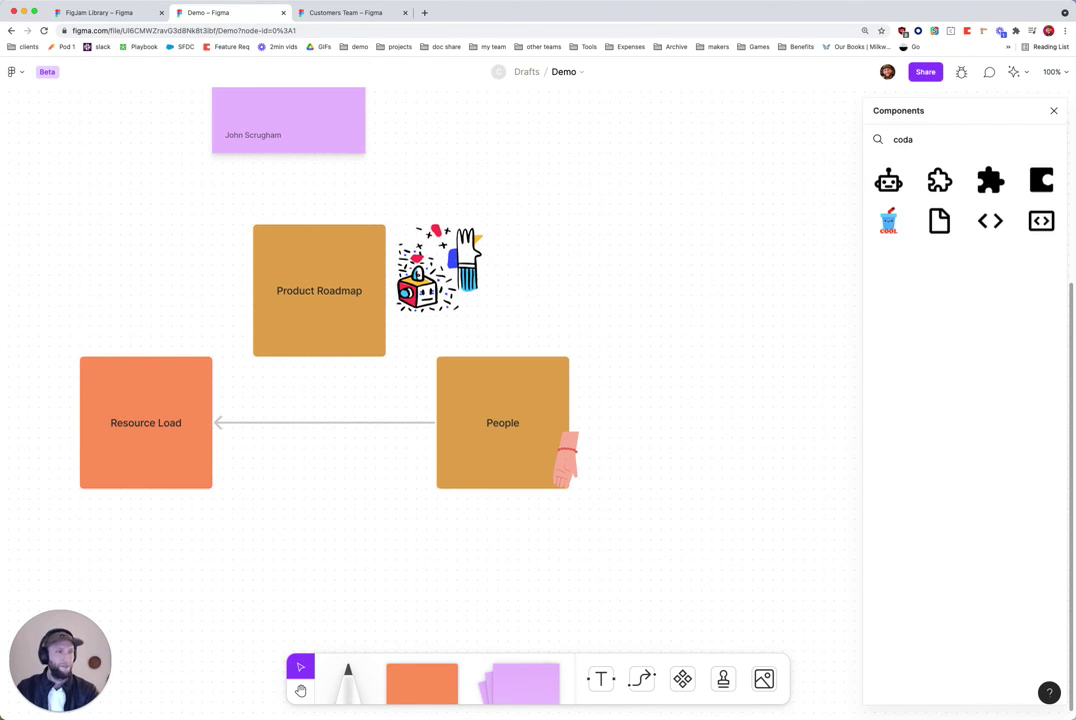
{"action": "left_click_drag", "start_coordinate": [1041, 180], "coordinate": [266, 240]}
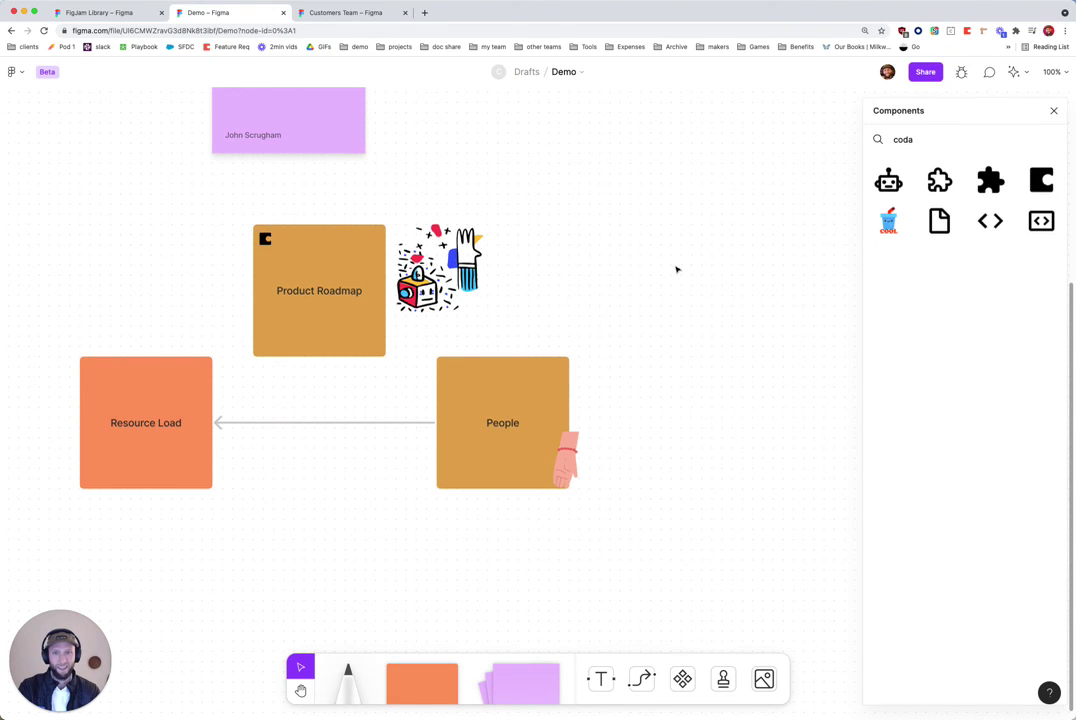